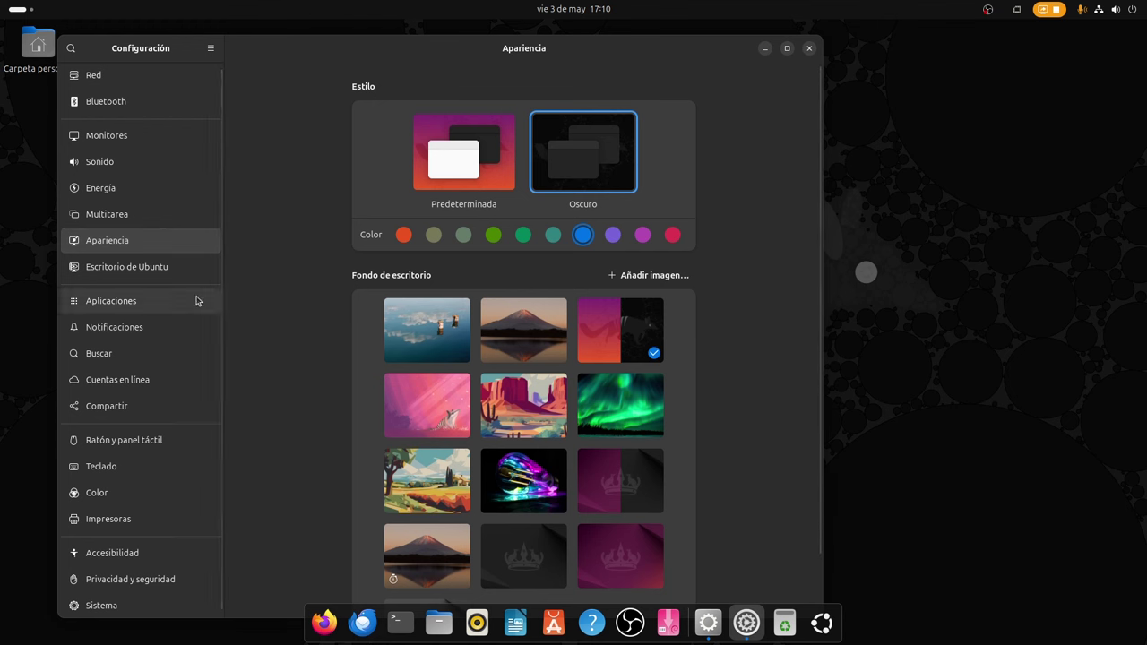
Step: Review the Ubuntu Desktop and Appearance pages in the system settings and close the settings window
{"action": "left_click", "coordinate": [134, 267]}
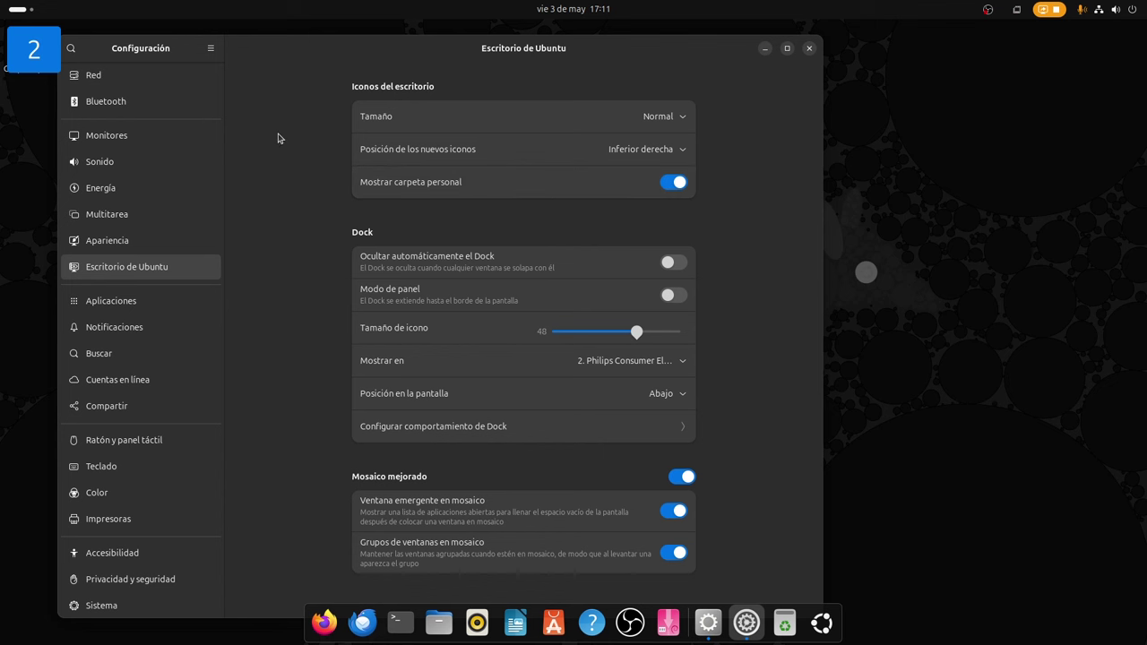
{"action": "left_click", "coordinate": [108, 240]}
{"action": "scroll", "coordinate": [537, 223], "scroll_direction": "down", "scroll_amount": 1}
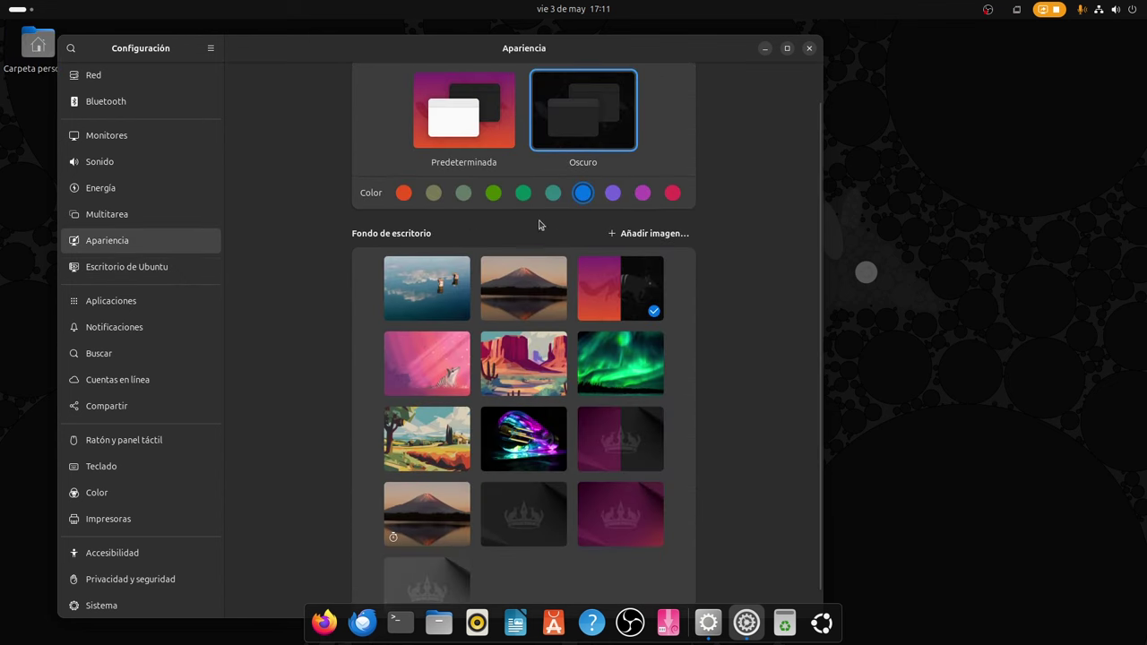
{"action": "left_click", "coordinate": [810, 48]}
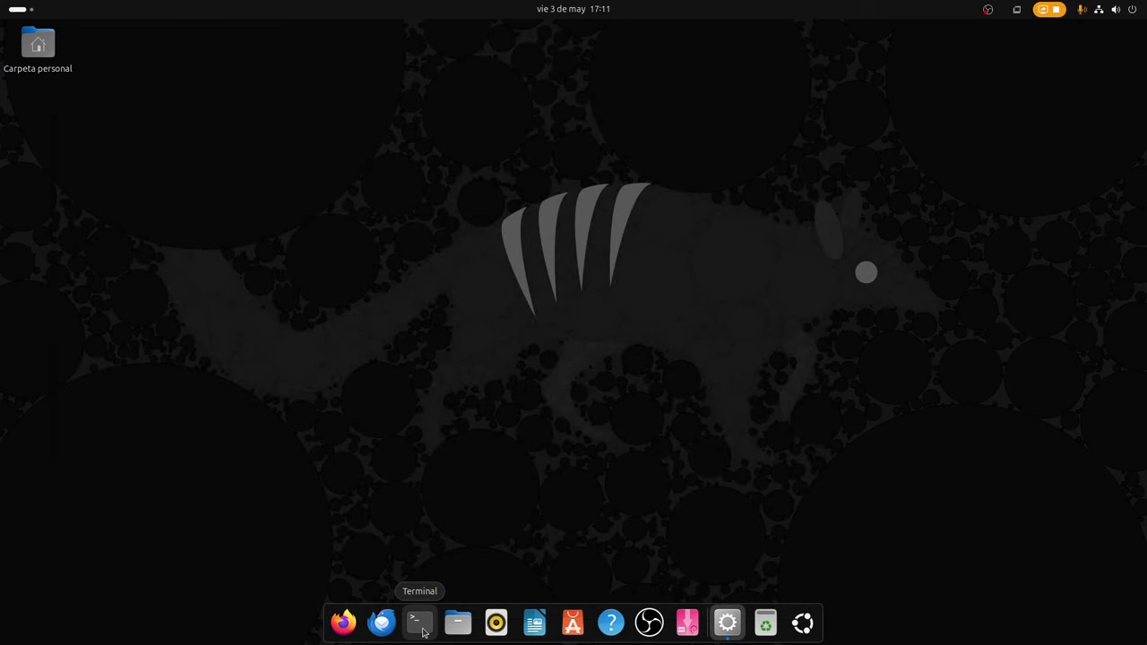
Step: Run neofetch in a terminal, highlight the Ubuntu version and the snap package count, and close the terminal
{"action": "left_click", "coordinate": [423, 630]}
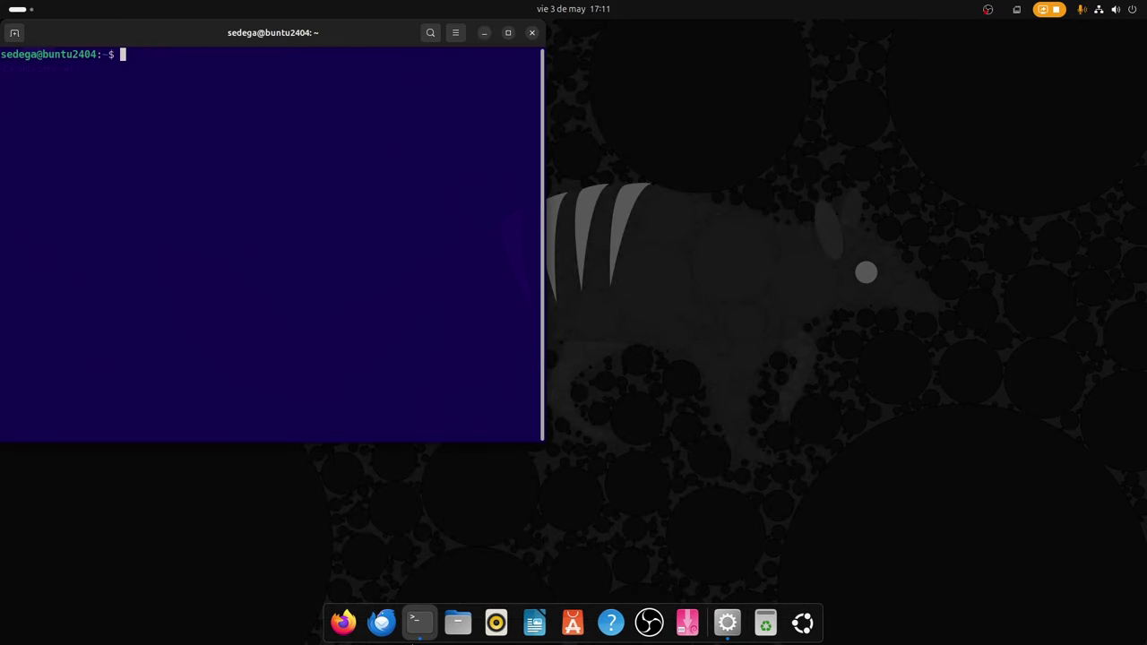
{"action": "type", "text": "neofetch"}
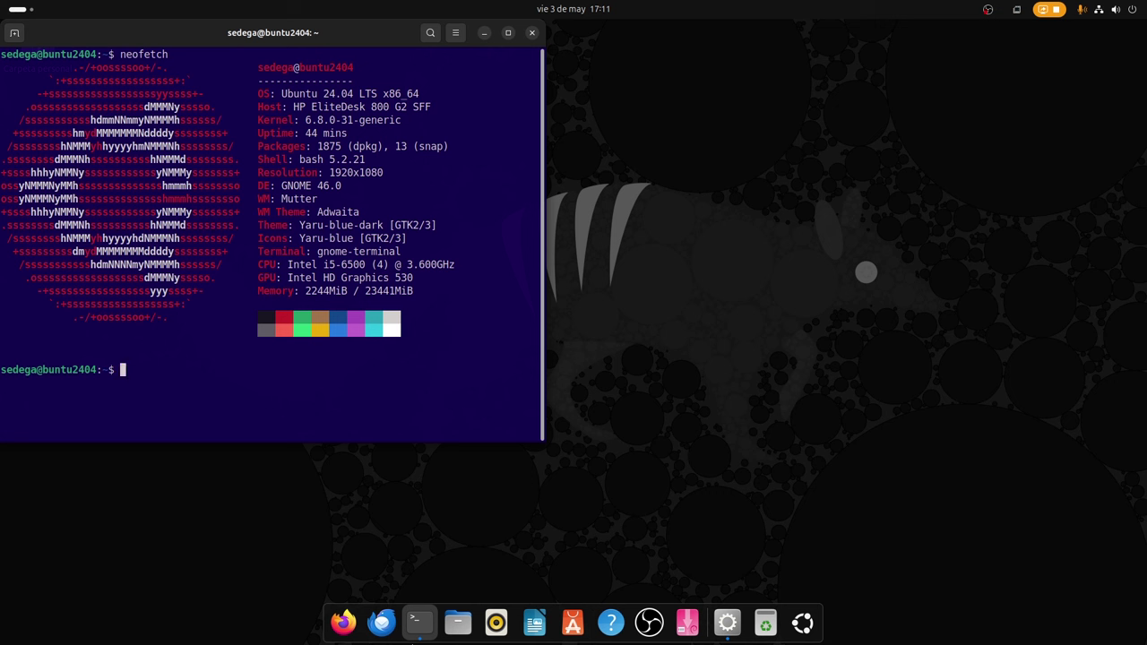
{"action": "left_click_drag", "start_coordinate": [306, 95], "coordinate": [418, 95]}
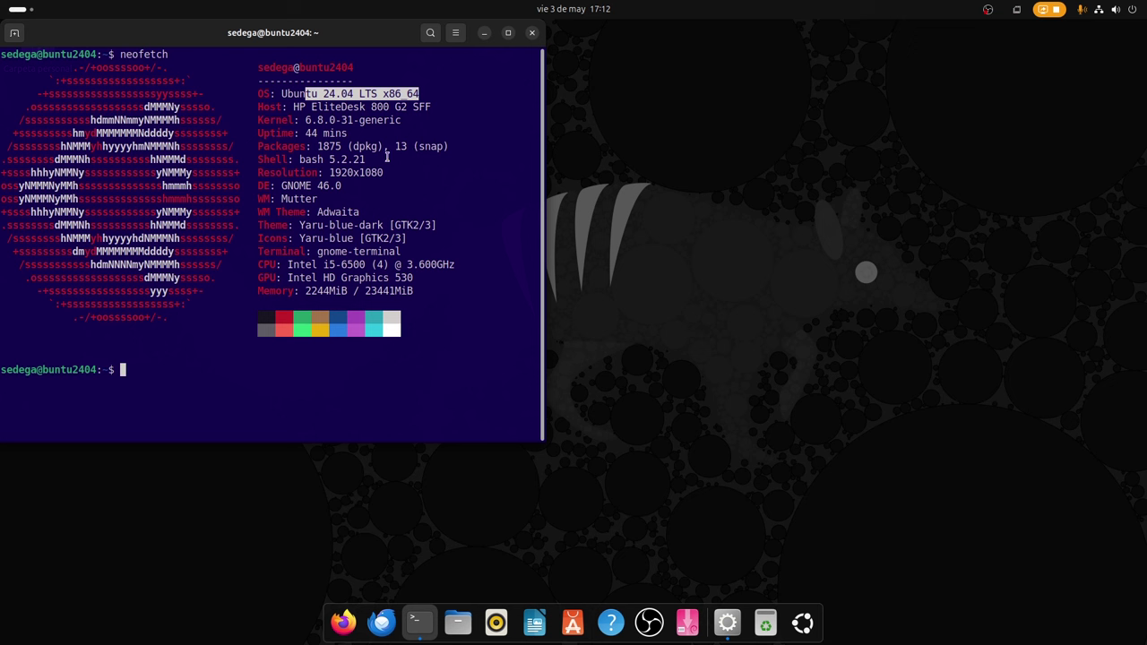
{"action": "left_click_drag", "start_coordinate": [391, 144], "coordinate": [431, 150]}
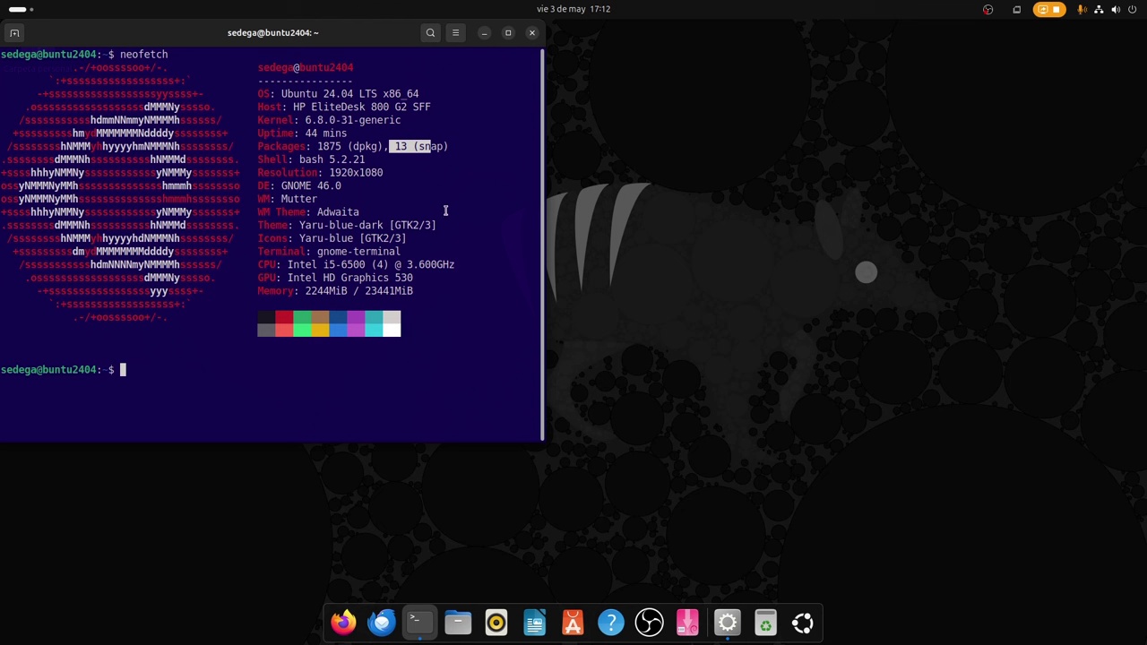
{"action": "left_click", "coordinate": [532, 32]}
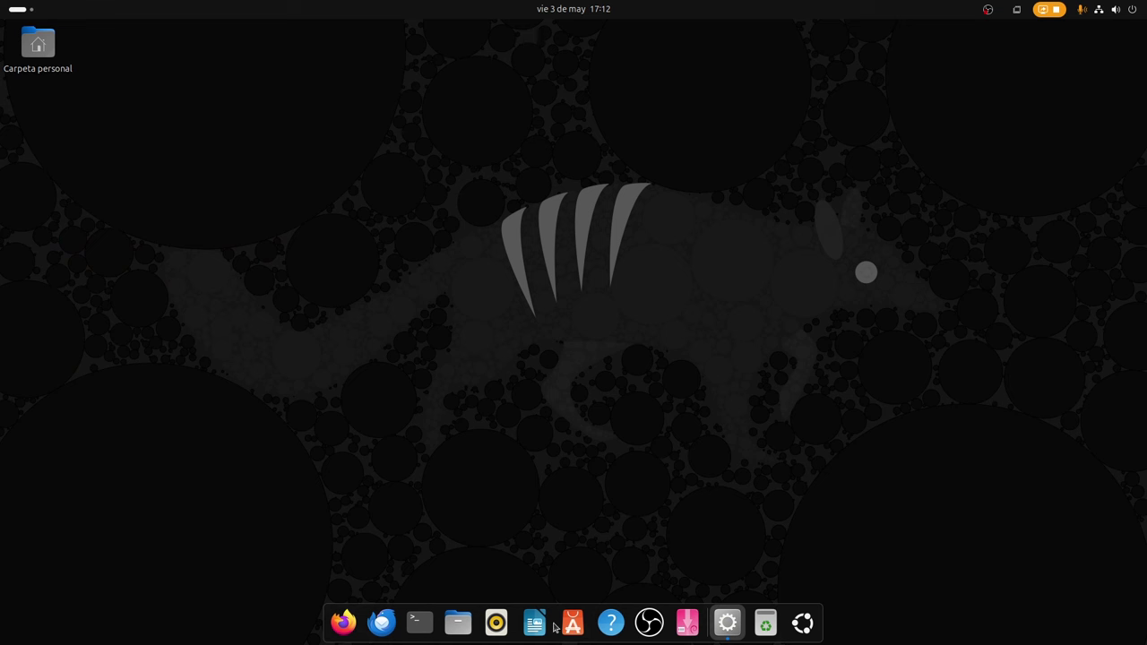
Step: Check CPU, memory, network and disk usage in System Monitor with its window moved toward the desktop's middle, and close it
{"action": "left_click", "coordinate": [803, 623]}
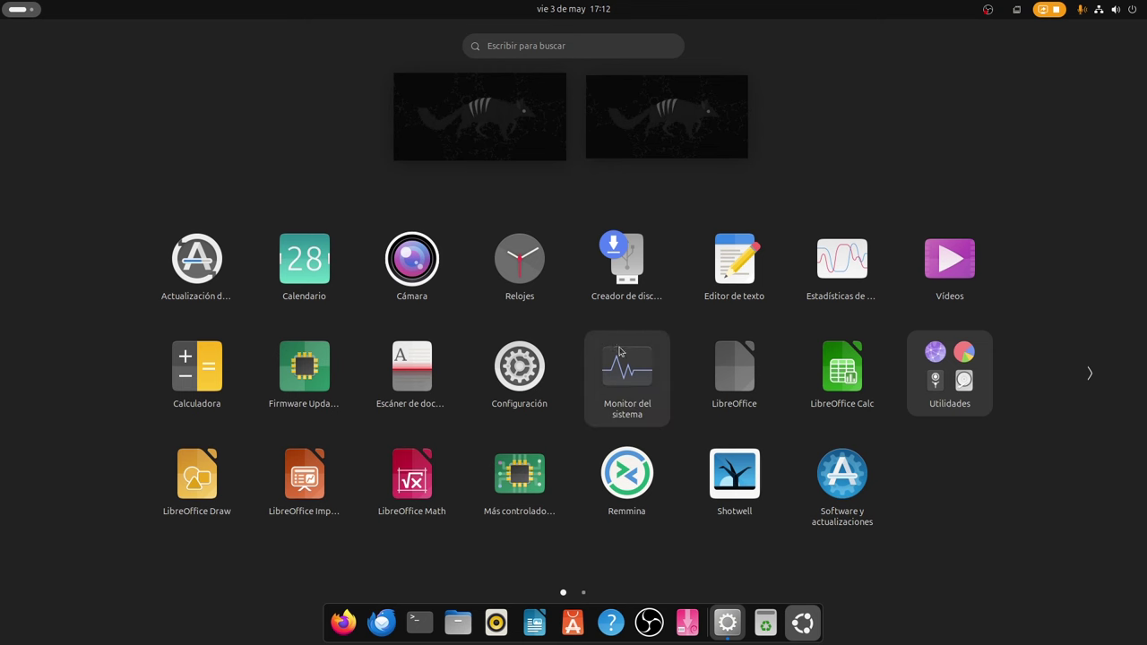
{"action": "left_click", "coordinate": [627, 375]}
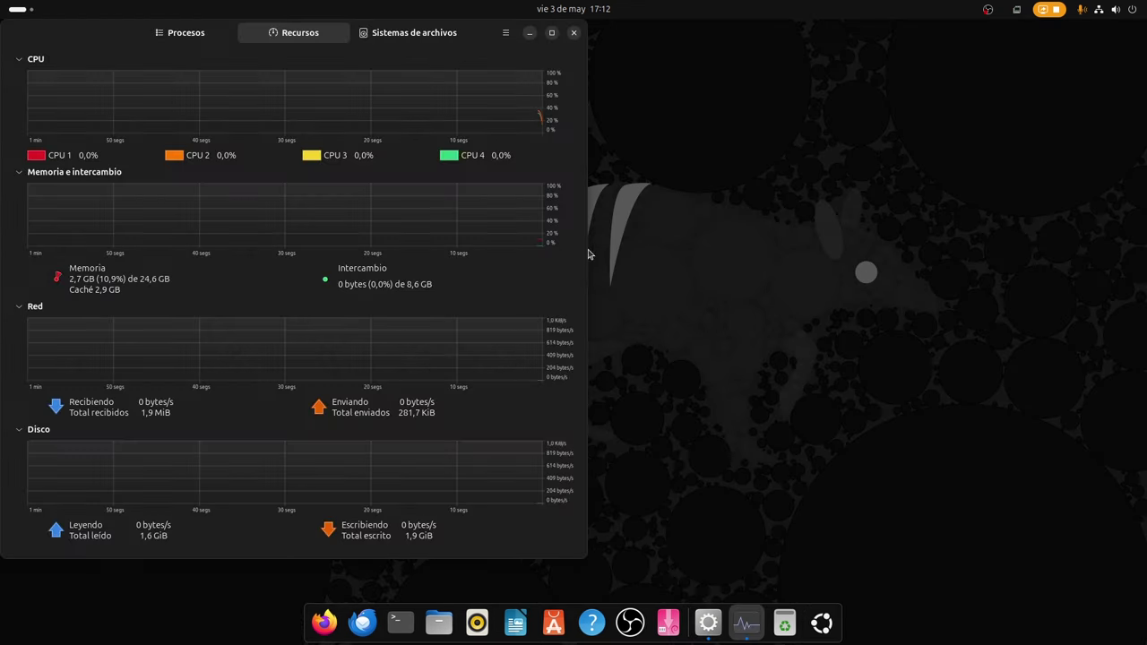
{"action": "left_click_drag", "start_coordinate": [465, 38], "coordinate": [738, 36]}
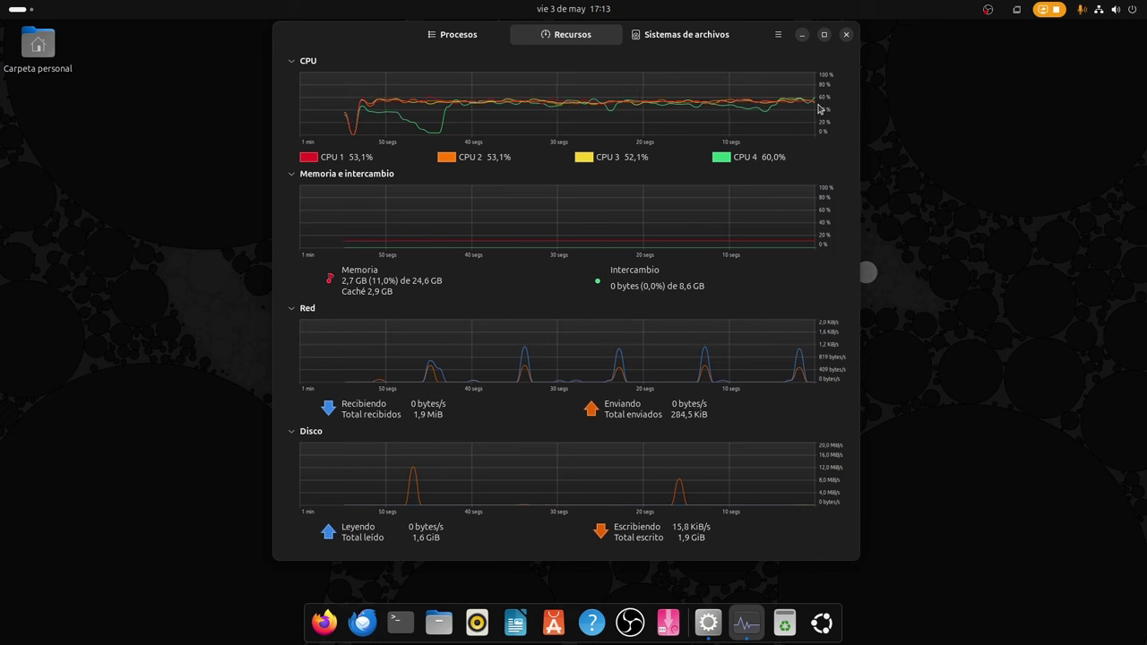
{"action": "left_click", "coordinate": [847, 34]}
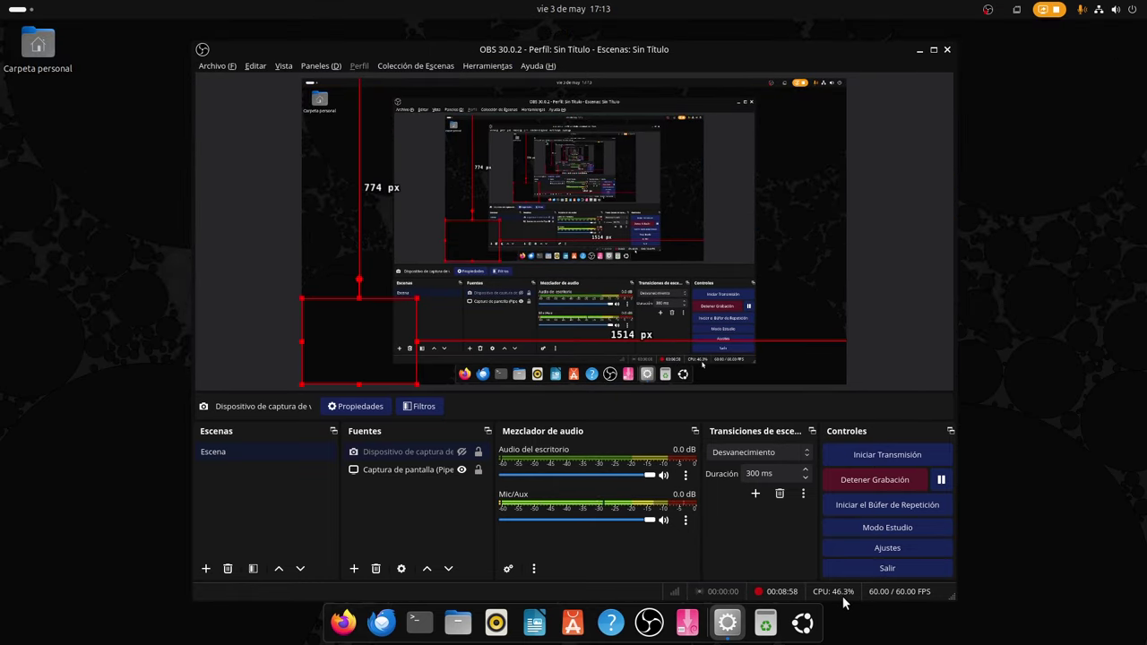
Step: Review the streaming and recording output settings in OBS without changing them, and move the OBS window off to the other monitor
{"action": "left_click", "coordinate": [866, 547]}
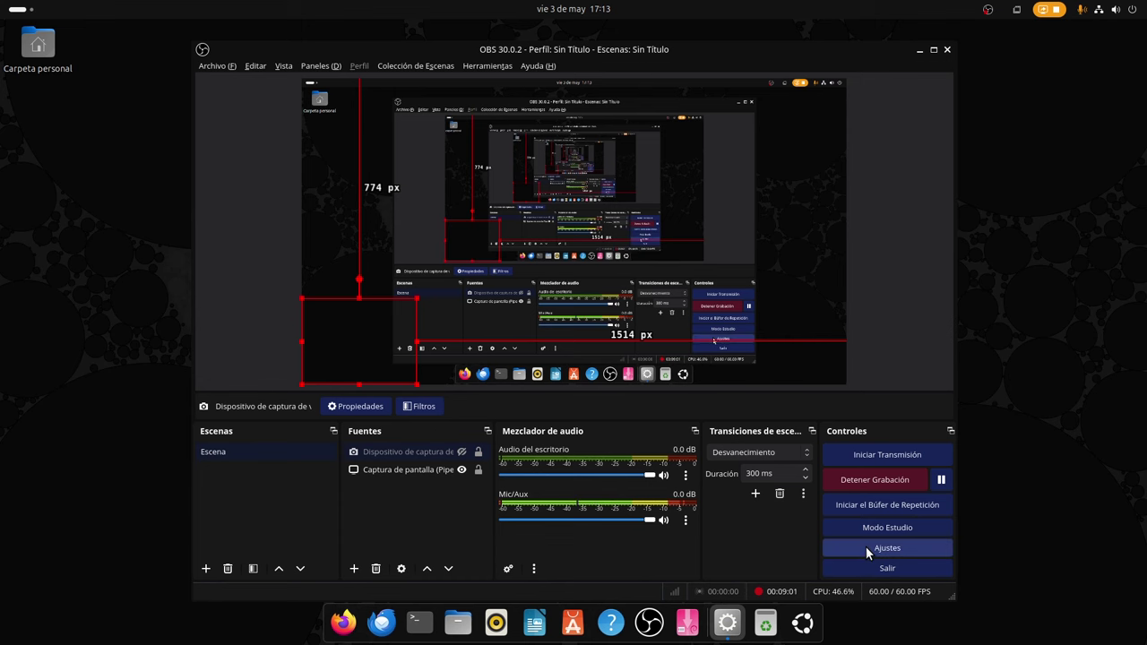
{"action": "left_click", "coordinate": [313, 154]}
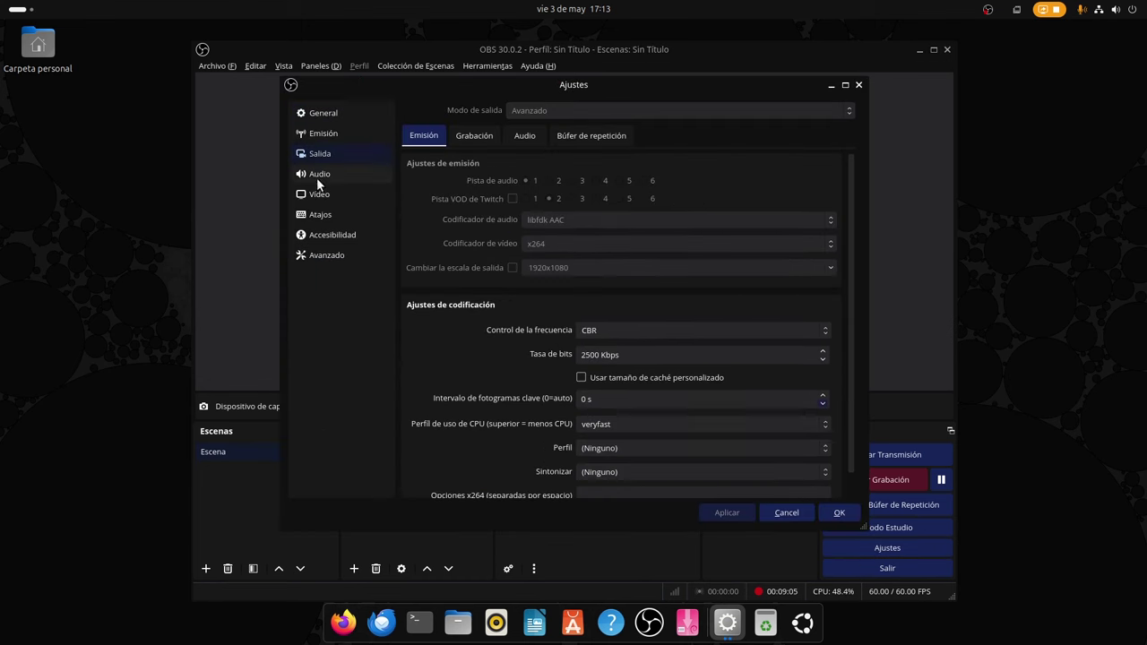
{"action": "left_click", "coordinate": [461, 135]}
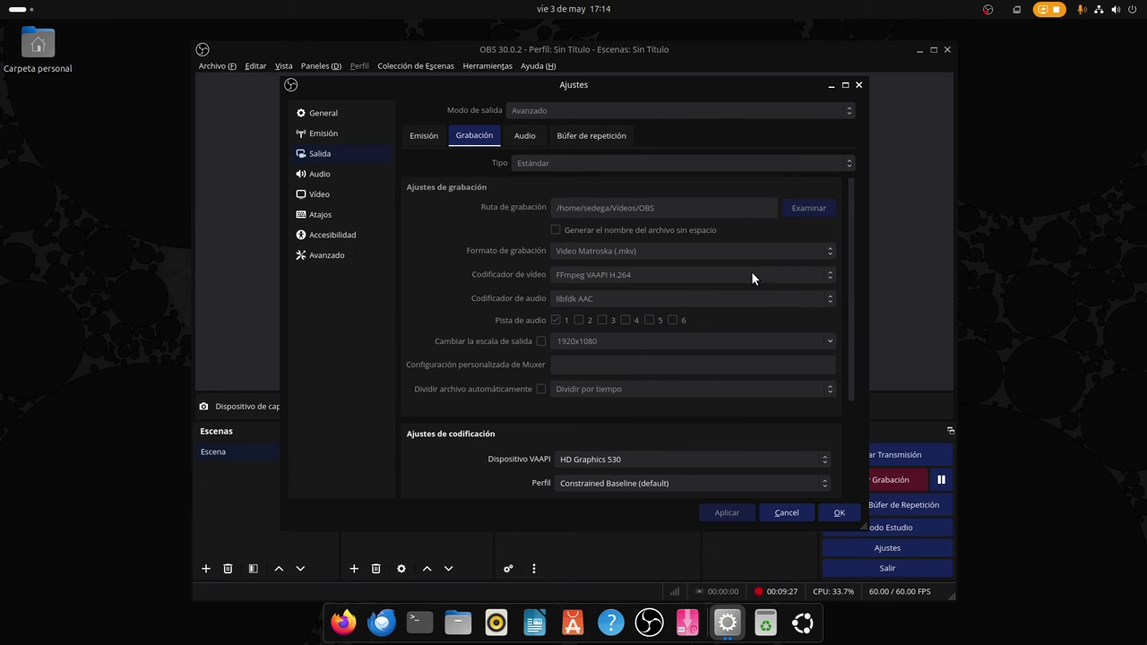
{"action": "left_click", "coordinate": [784, 513]}
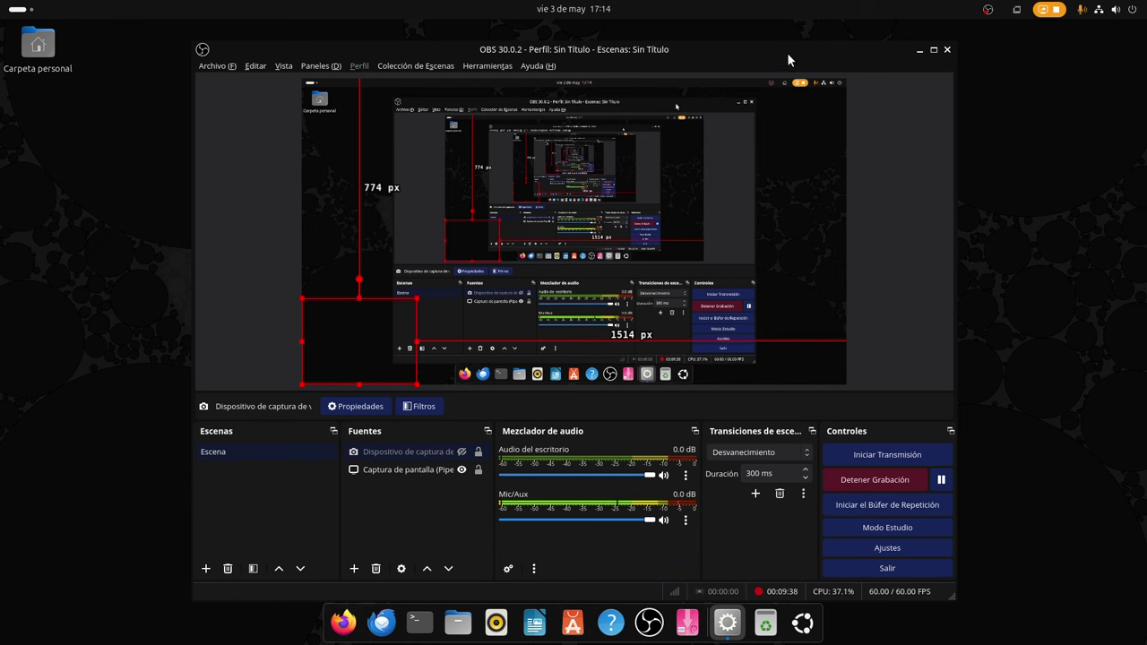
{"action": "left_click_drag", "start_coordinate": [754, 49], "coordinate": [1145, 91]}
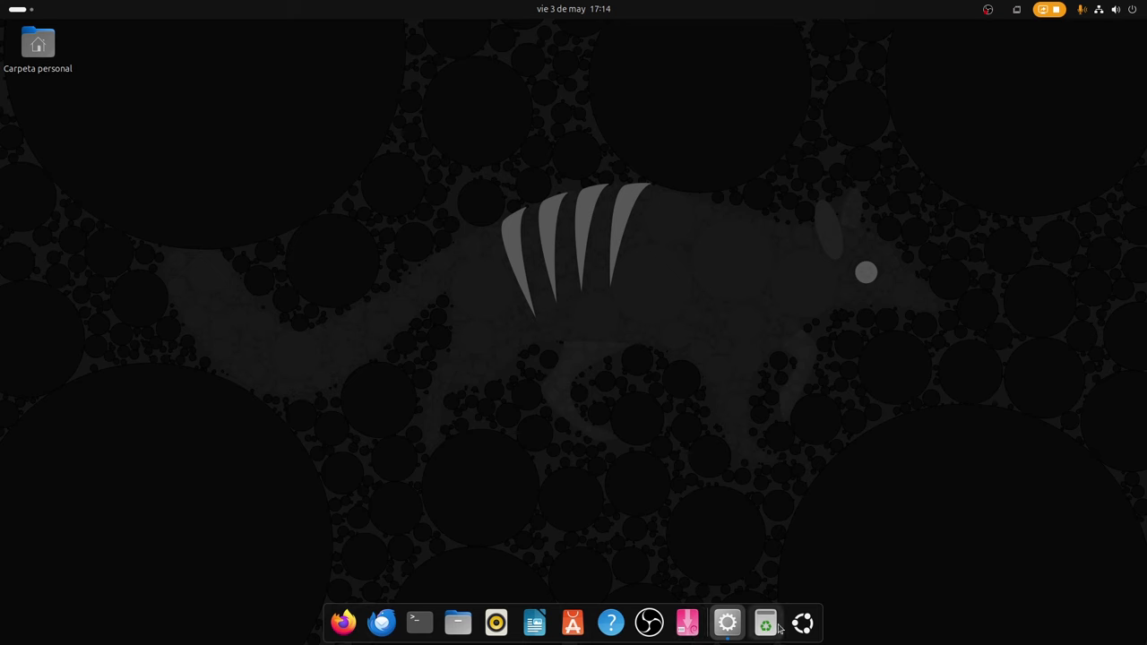
Step: Examine the installed GNOME extensions and the ones offered for installation in Extension Manager, and close it
{"action": "left_click", "coordinate": [807, 628]}
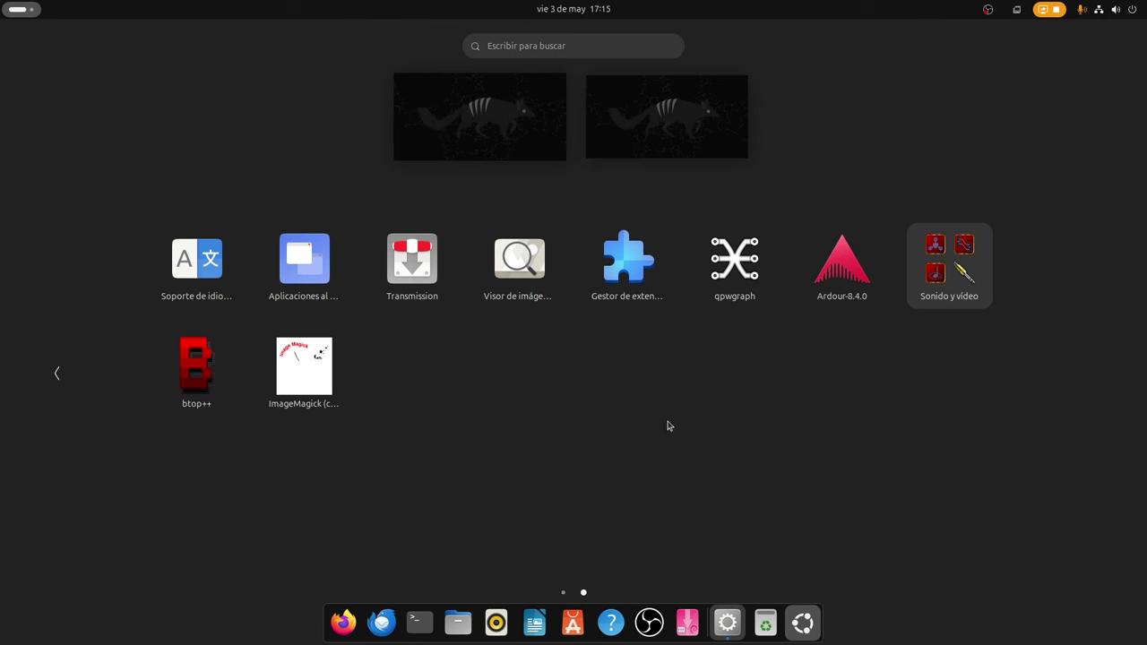
{"action": "left_click", "coordinate": [627, 267]}
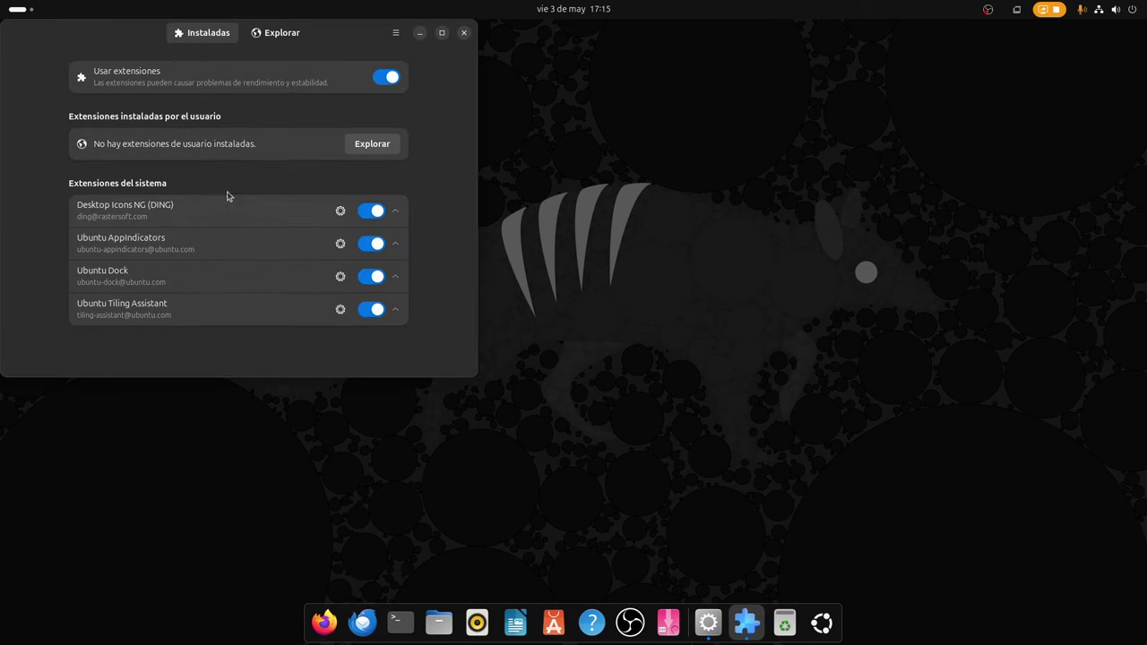
{"action": "left_click", "coordinate": [275, 32]}
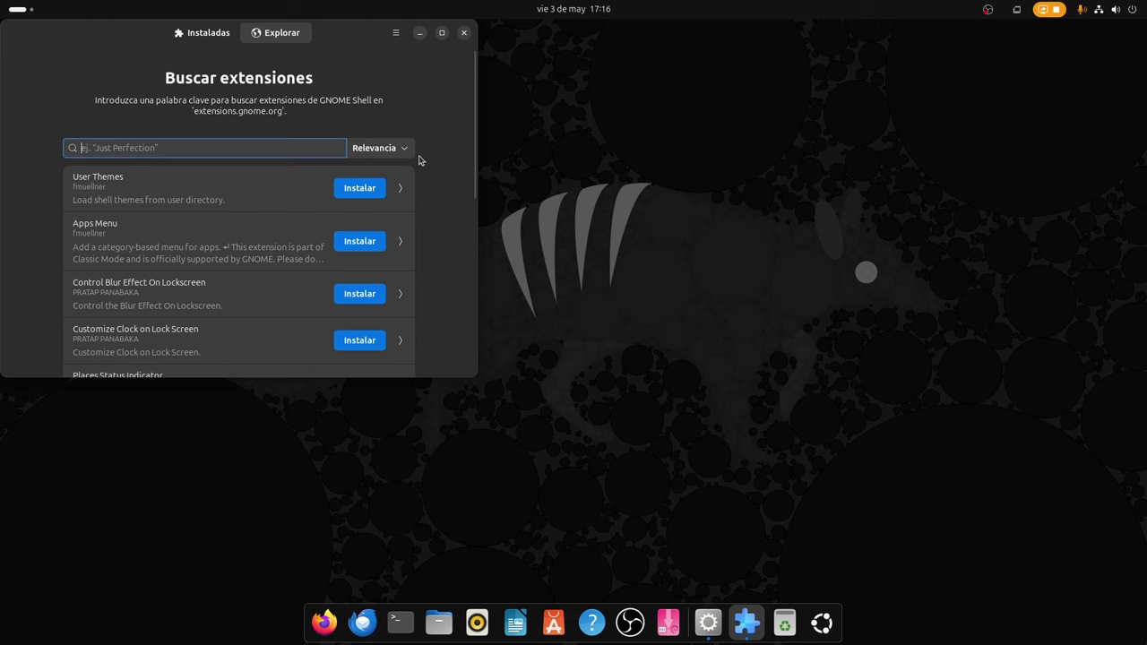
{"action": "left_click_drag", "start_coordinate": [377, 45], "coordinate": [466, 138]}
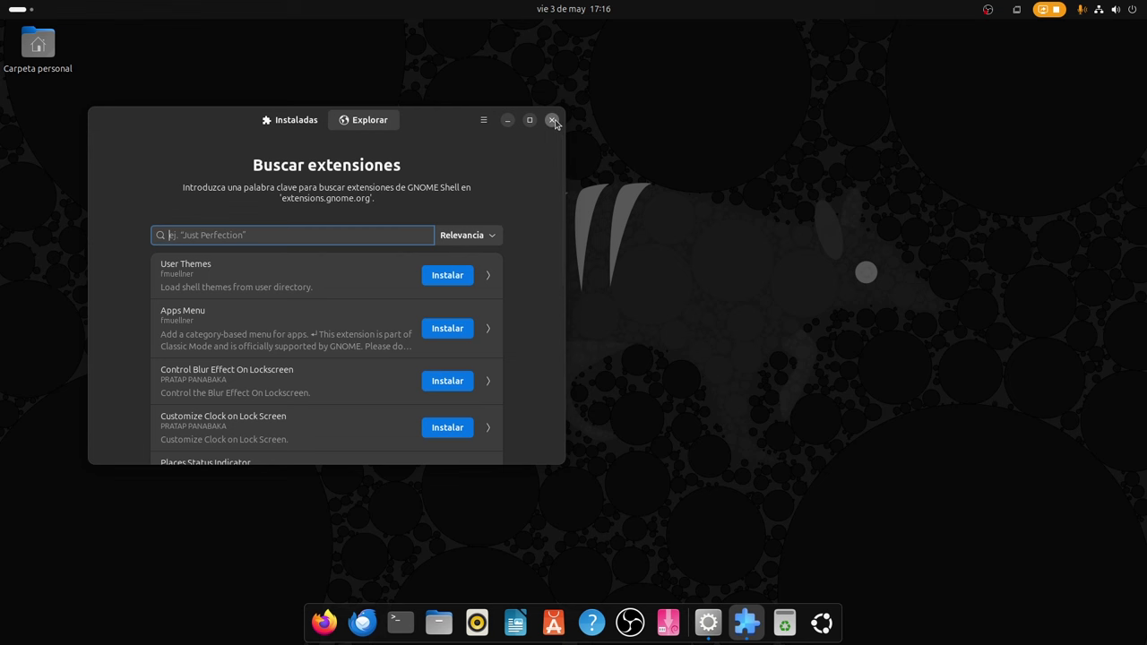
{"action": "left_click", "coordinate": [553, 120]}
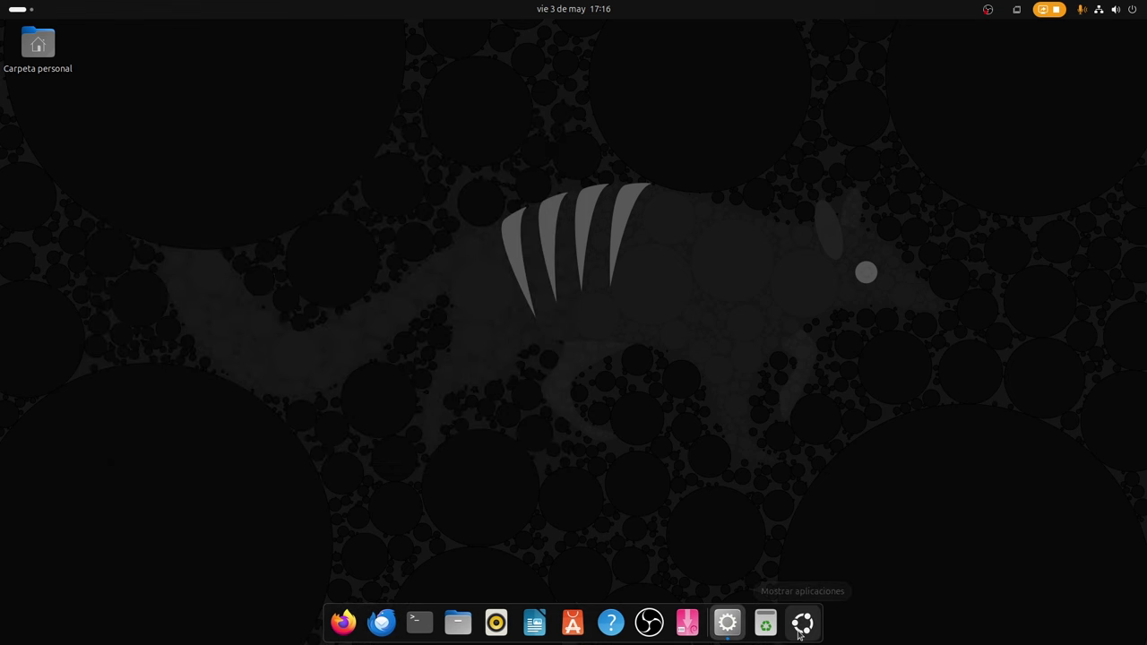
Step: Open qpwgraph and move the AudioBox 22 VSL monitor node and the OBS [Audio del escritorio] node farther apart
{"action": "left_click", "coordinate": [801, 627]}
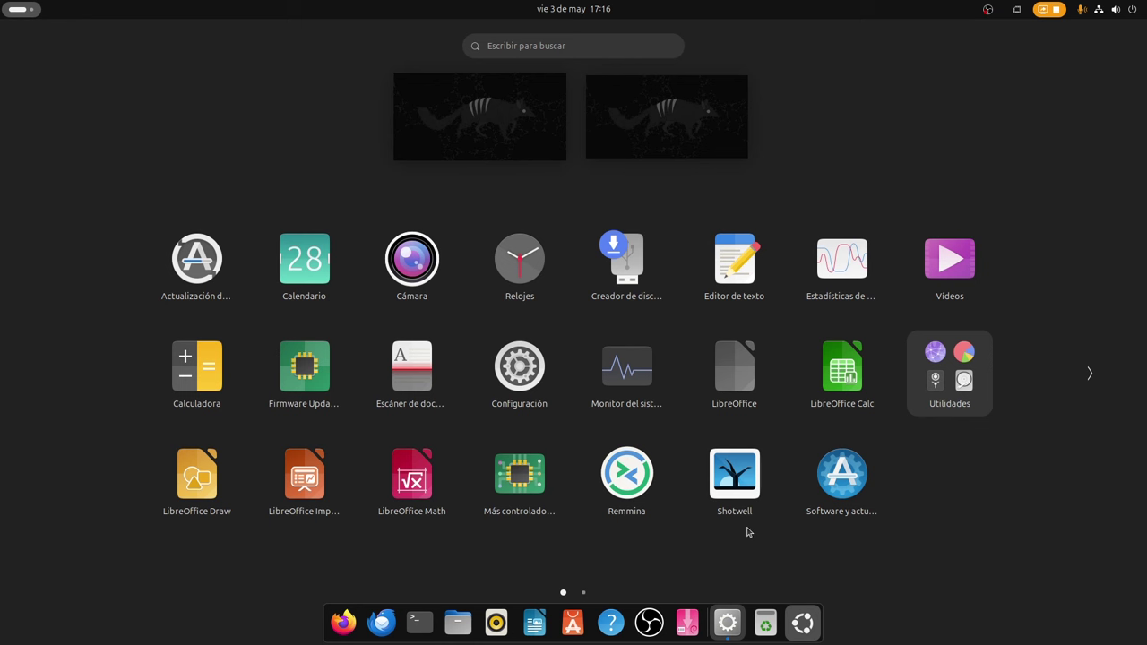
{"action": "scroll", "coordinate": [756, 533], "scroll_direction": "down", "scroll_amount": 1}
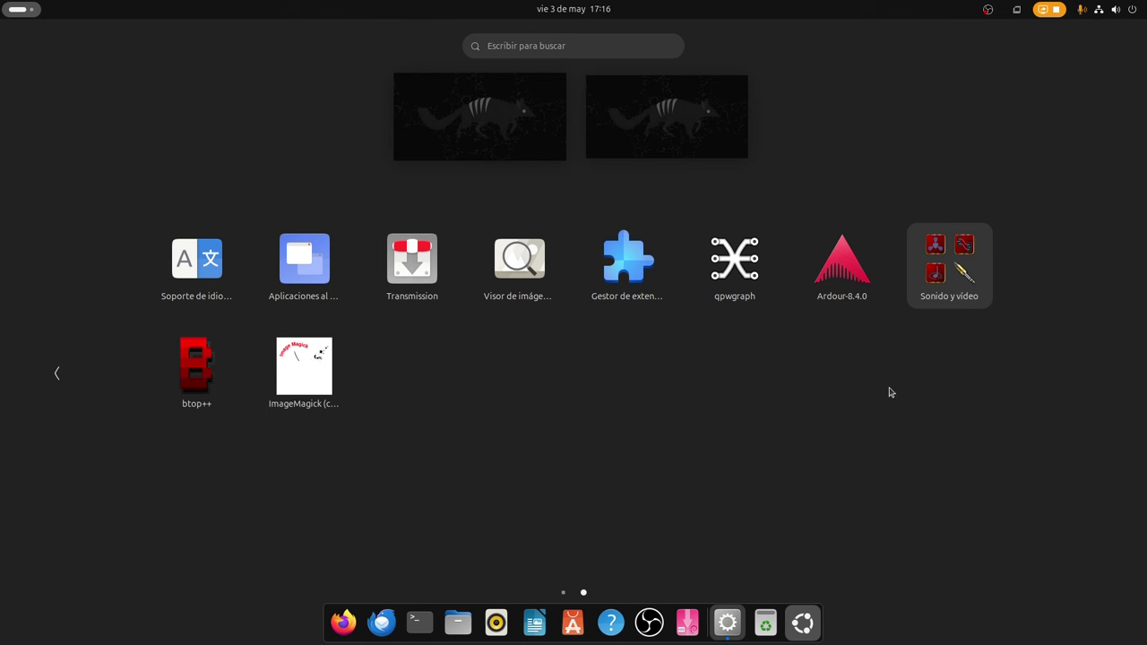
{"action": "left_click", "coordinate": [733, 262]}
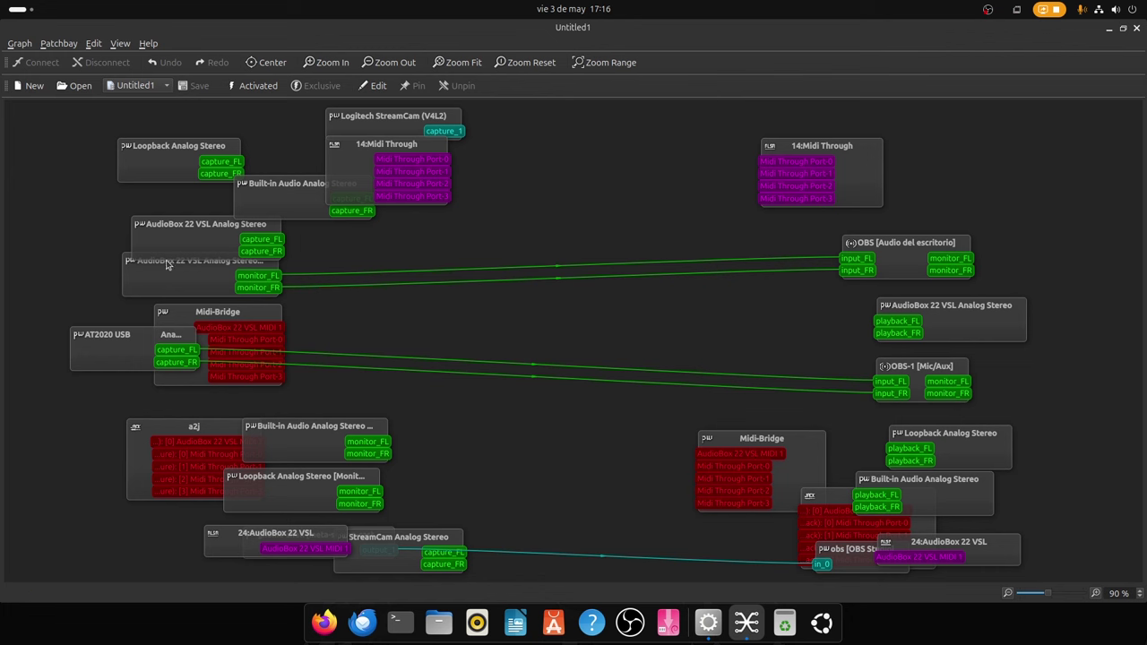
{"action": "left_click_drag", "start_coordinate": [163, 278], "coordinate": [152, 263]}
{"action": "left_click_drag", "start_coordinate": [891, 257], "coordinate": [911, 246]}
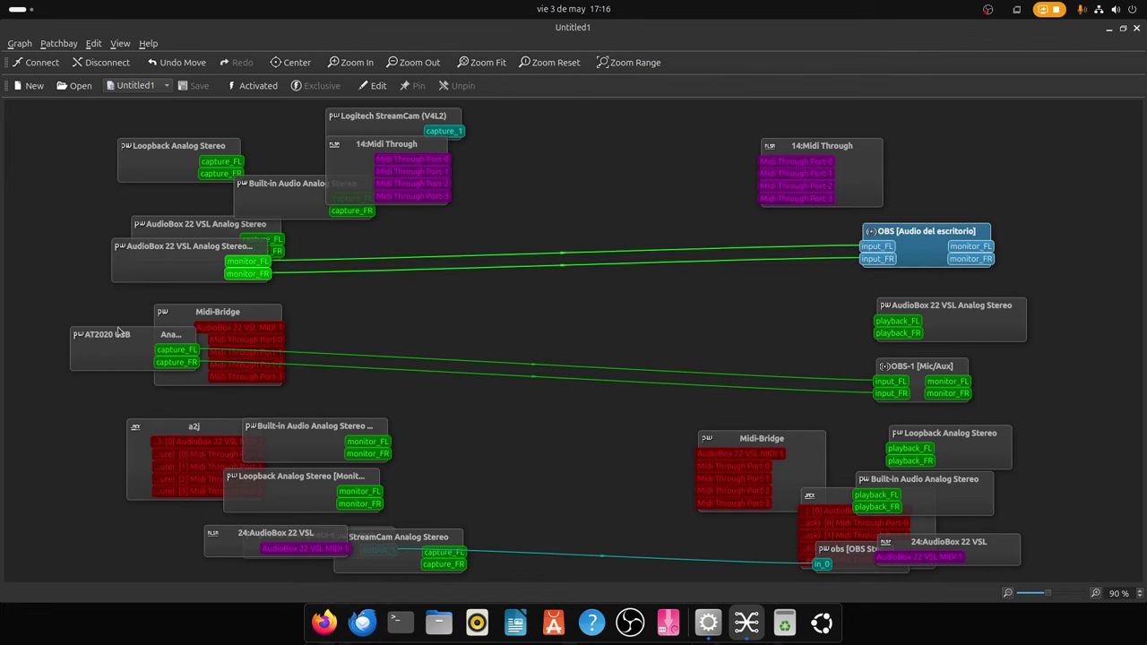
Step: Separate the overlapping AT2020 USB and Midi-Bridge nodes, shift the OBS-1 [Mic/Aux] node outward, and close qpwgraph
{"action": "left_click_drag", "start_coordinate": [107, 358], "coordinate": [115, 389]}
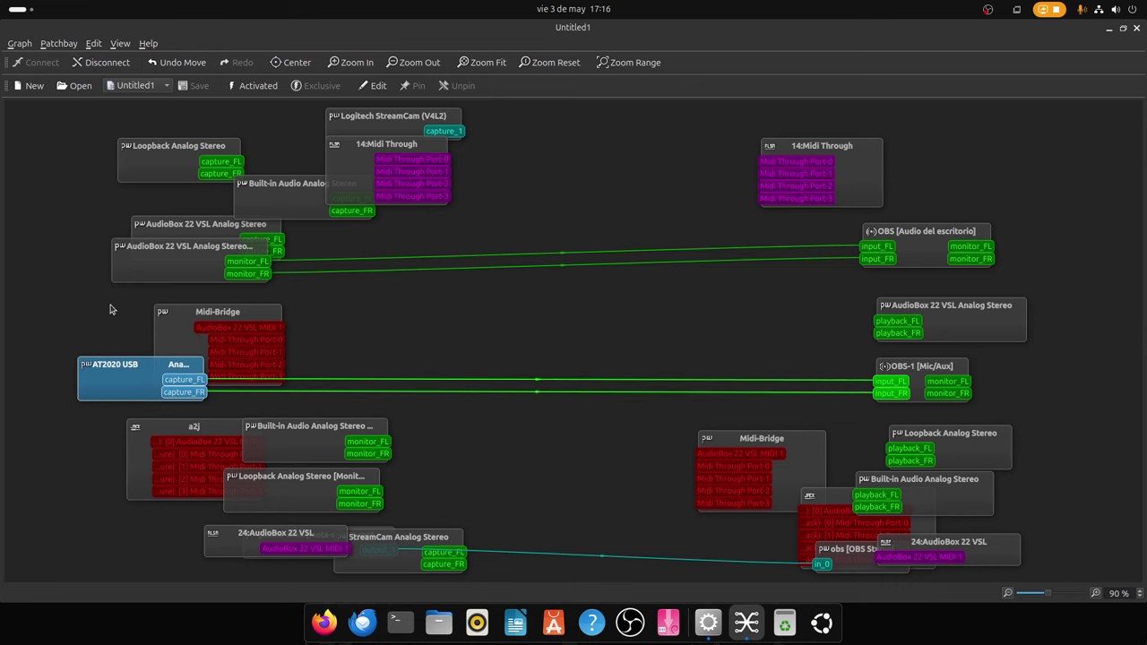
{"action": "left_click_drag", "start_coordinate": [169, 322], "coordinate": [90, 283]}
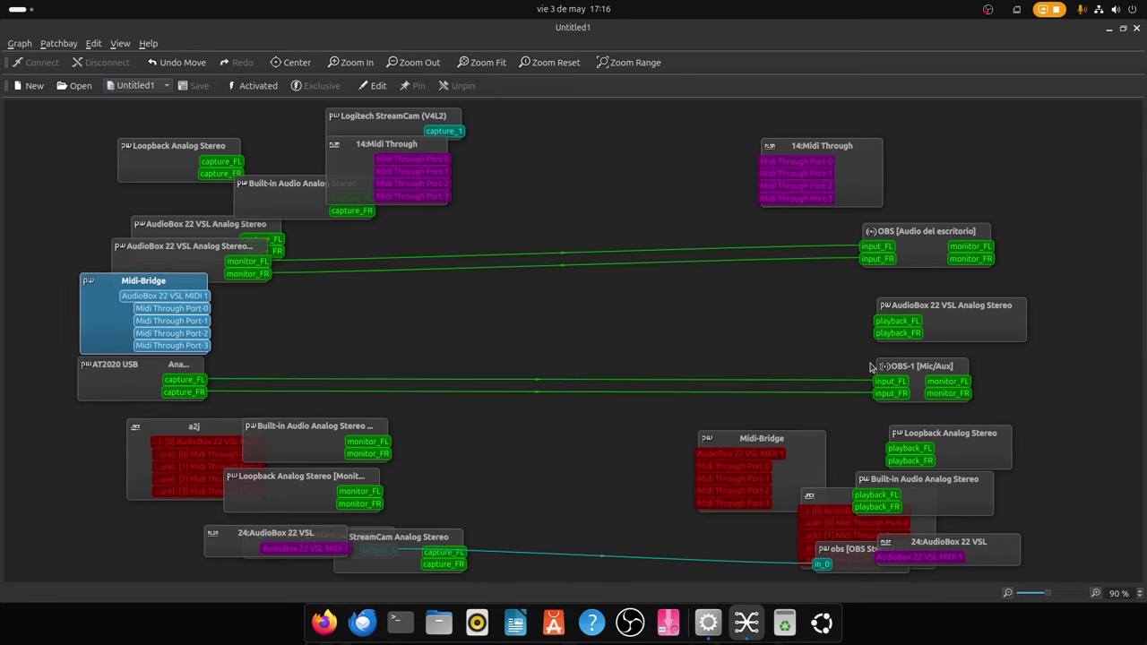
{"action": "left_click_drag", "start_coordinate": [914, 367], "coordinate": [930, 368]}
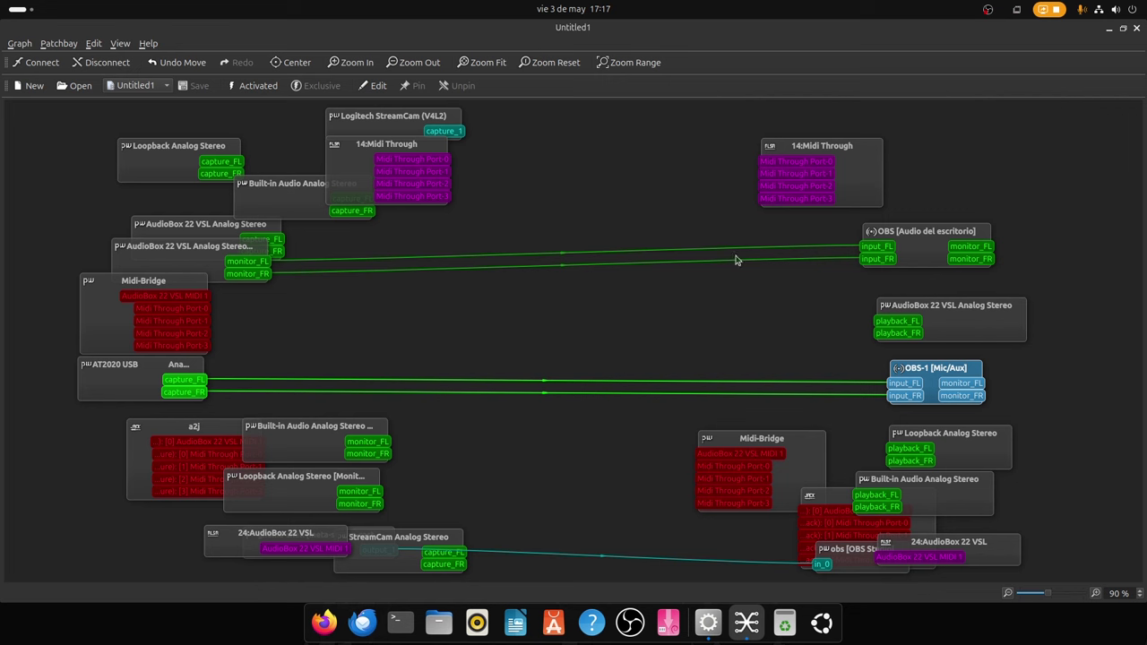
{"action": "left_click", "coordinate": [1137, 29]}
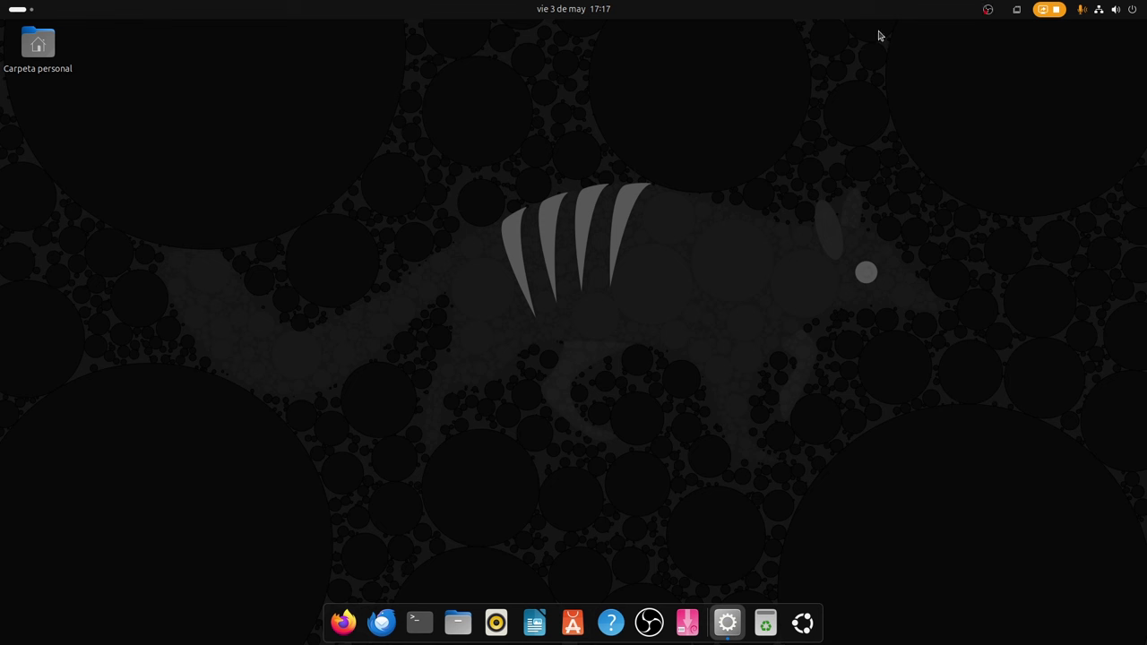
Step: Check the available power mode options and leave the current selection in place
{"action": "left_click", "coordinate": [1017, 10]}
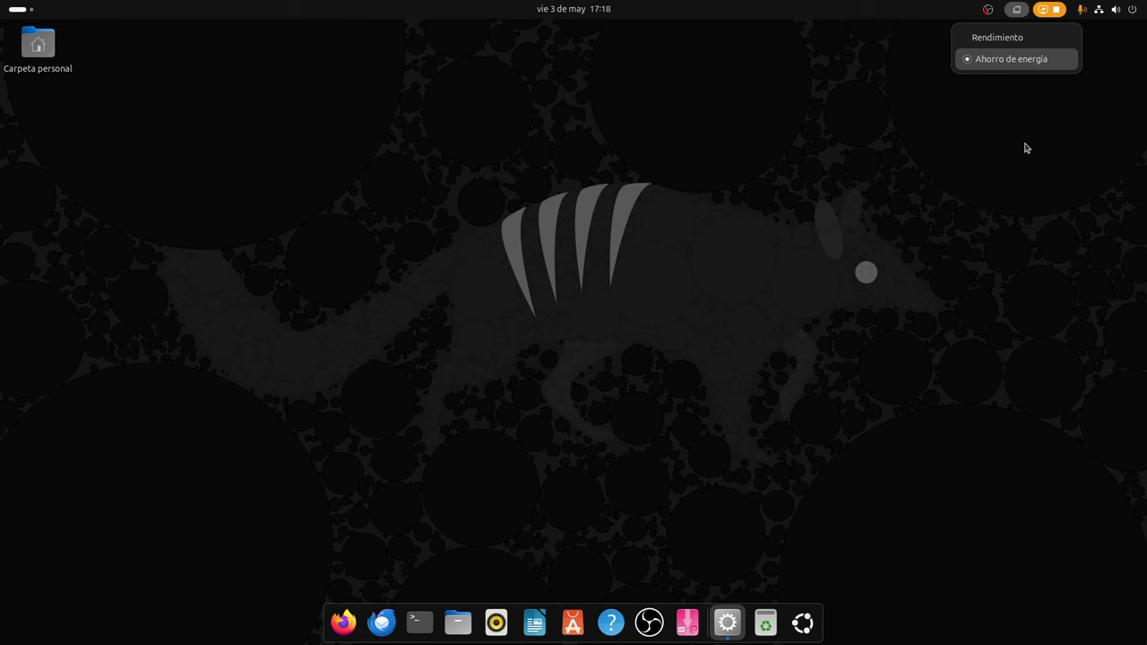
{"action": "left_click", "coordinate": [1025, 144]}
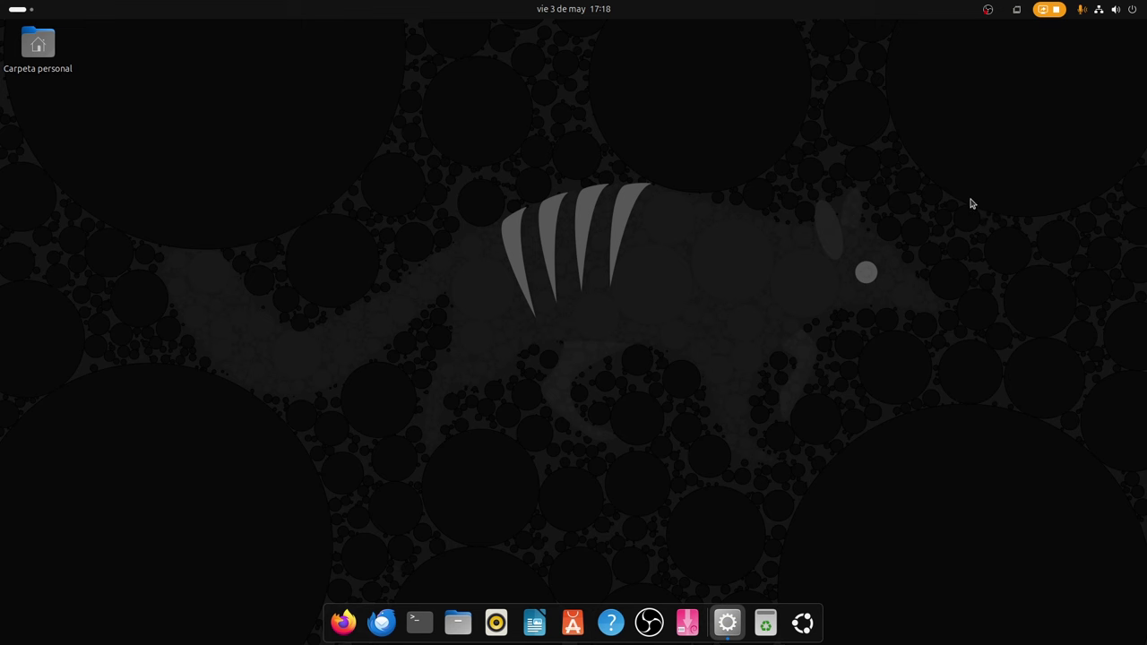
Step: Look through the audio programs in the Sonido y vídeo application folder and close the folder
{"action": "left_click", "coordinate": [805, 623]}
{"action": "scroll", "coordinate": [830, 477], "scroll_direction": "down", "scroll_amount": 1}
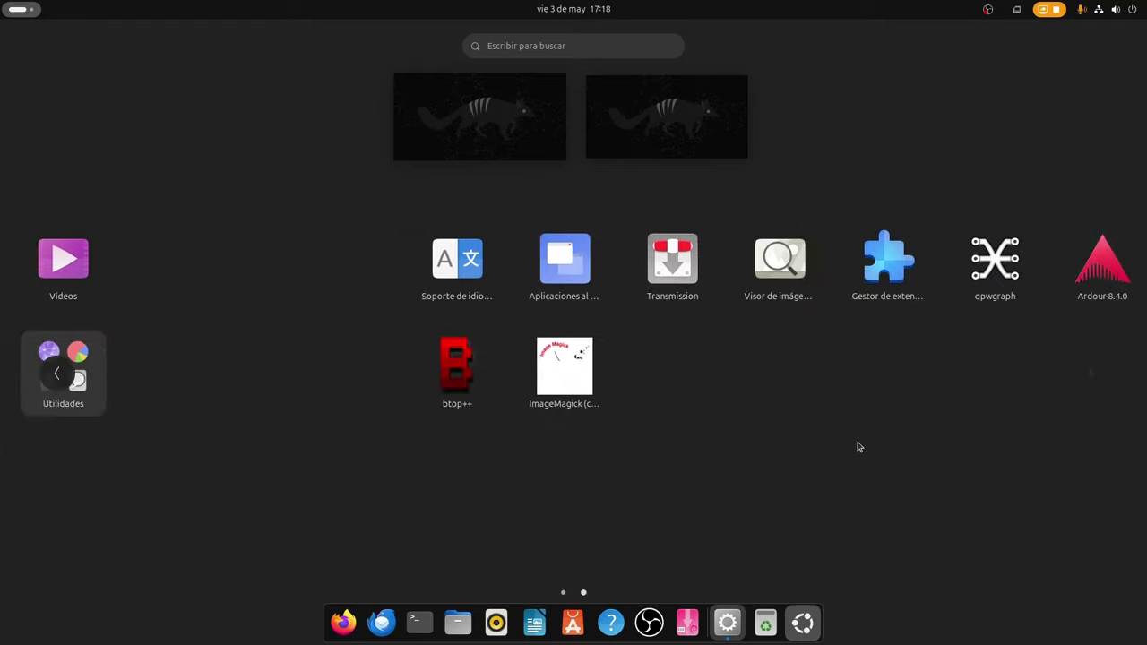
{"action": "left_click", "coordinate": [940, 299]}
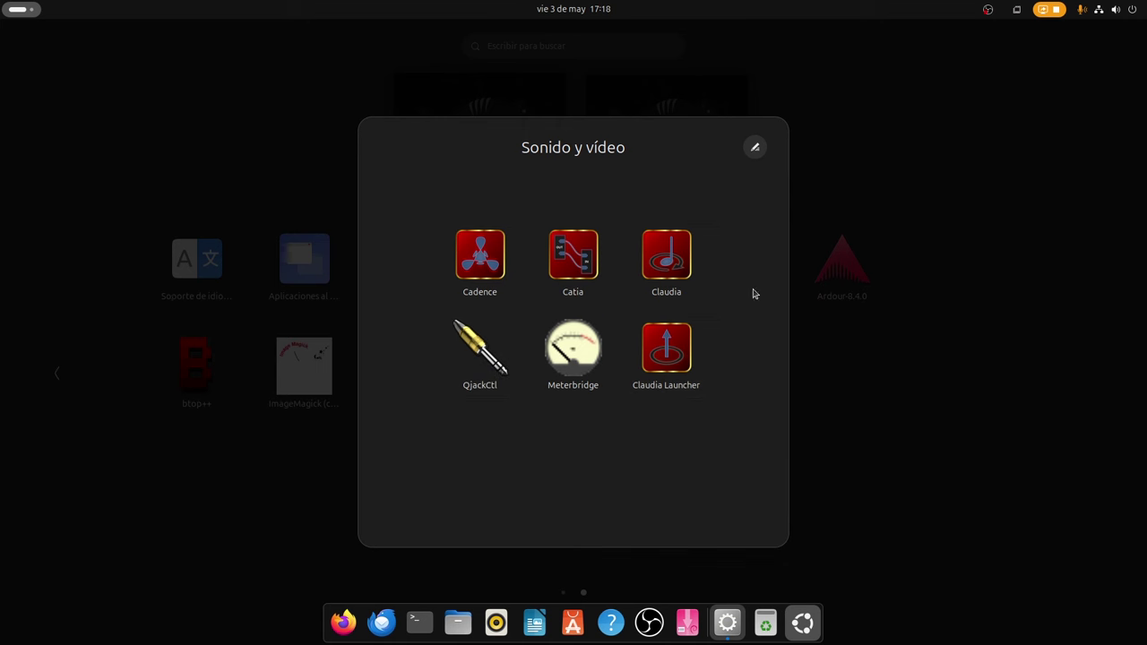
{"action": "left_click", "coordinate": [728, 462]}
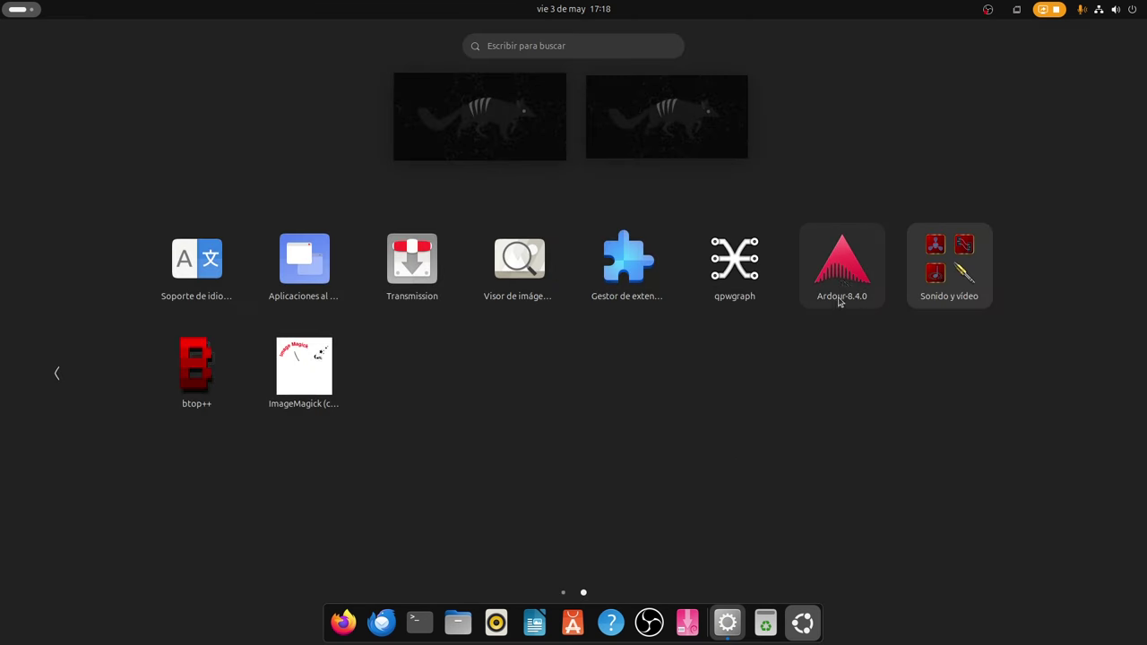
Step: Open Cadence from the Sonido y vídeo folder, look over its JACK settings, set the CPU scaling governor to performance, and close it
{"action": "left_click", "coordinate": [967, 282]}
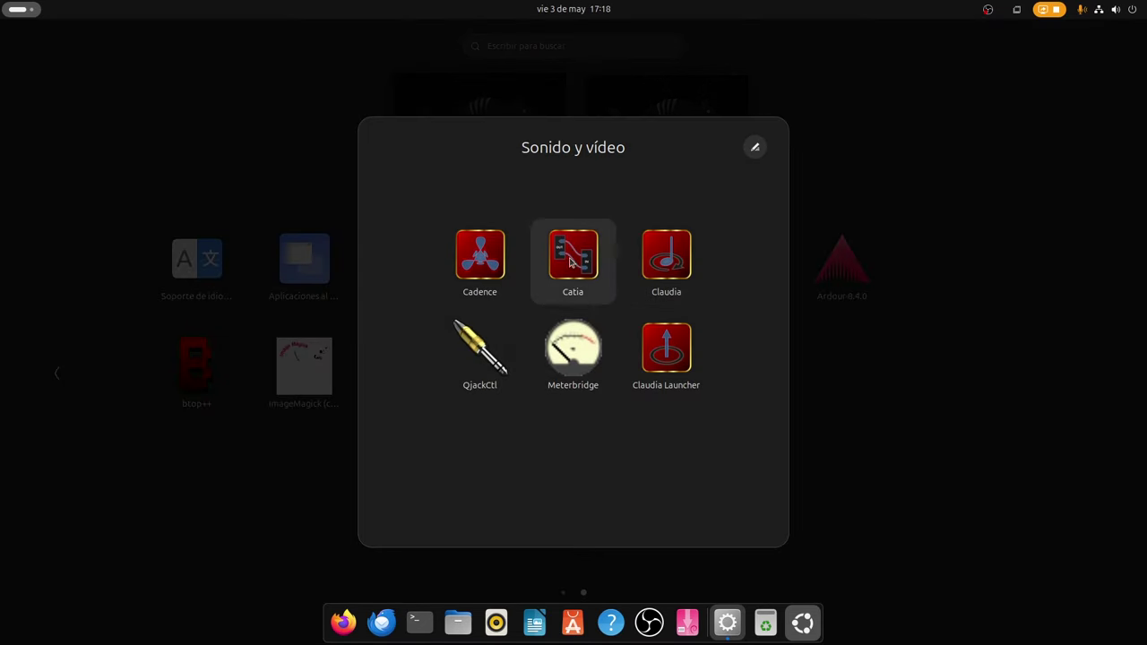
{"action": "left_click", "coordinate": [481, 254]}
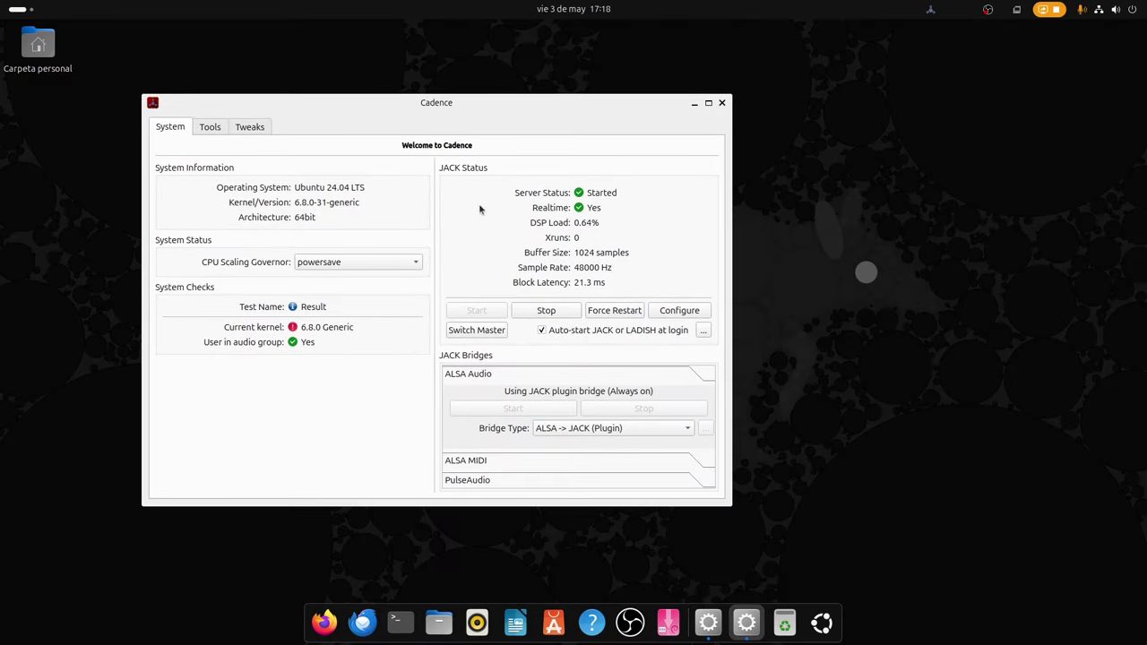
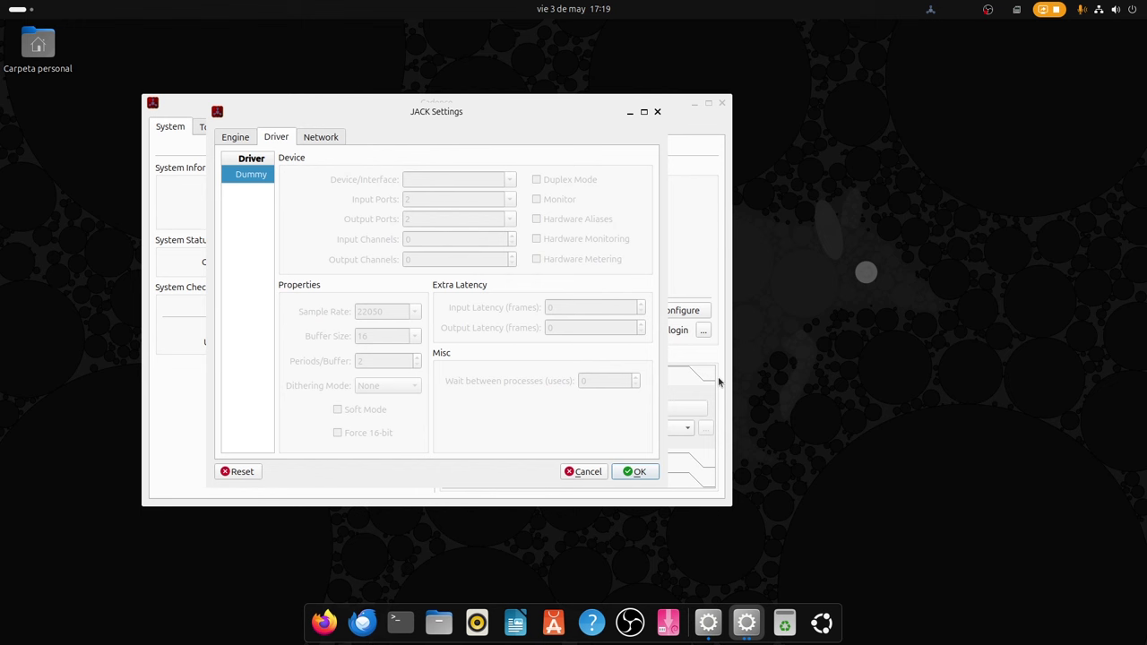
{"action": "left_click", "coordinate": [643, 478]}
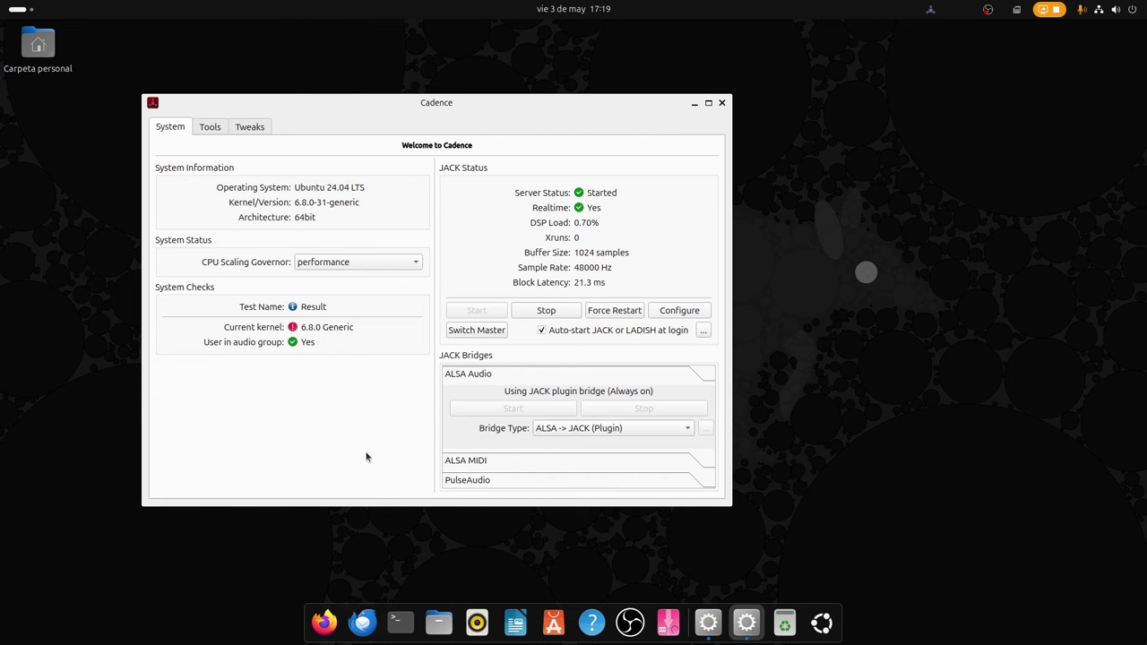
{"action": "left_click", "coordinate": [722, 103]}
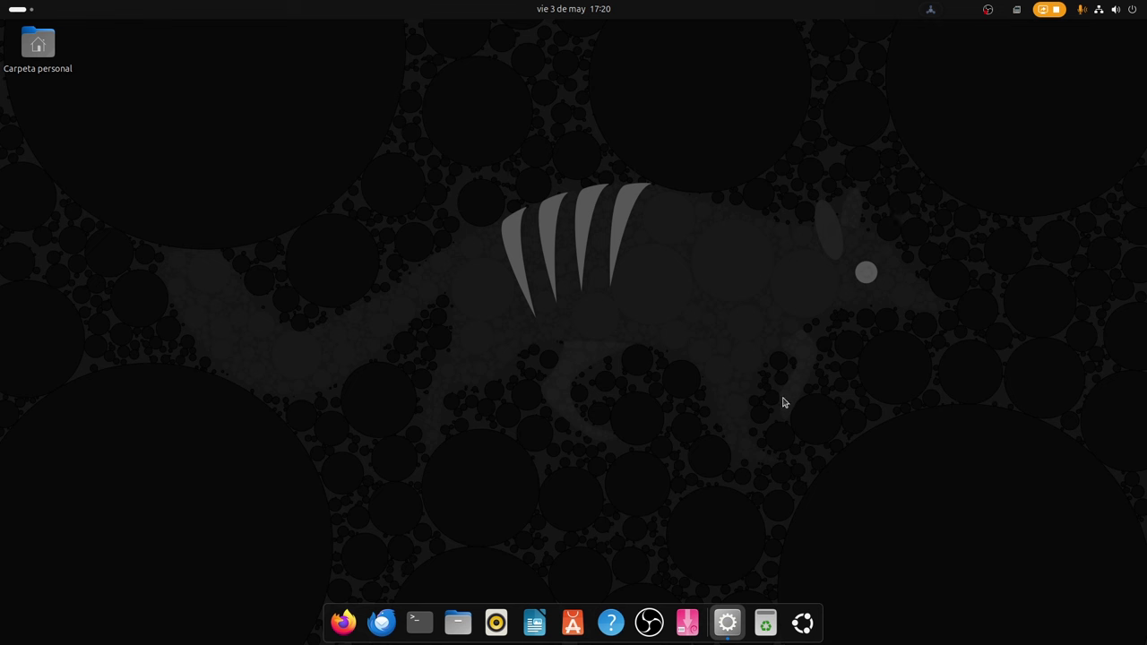
Step: Open the Synaptic package manager with the account password, filter the packages for pipewire, and close it after reviewing the list
{"action": "left_click", "coordinate": [690, 629]}
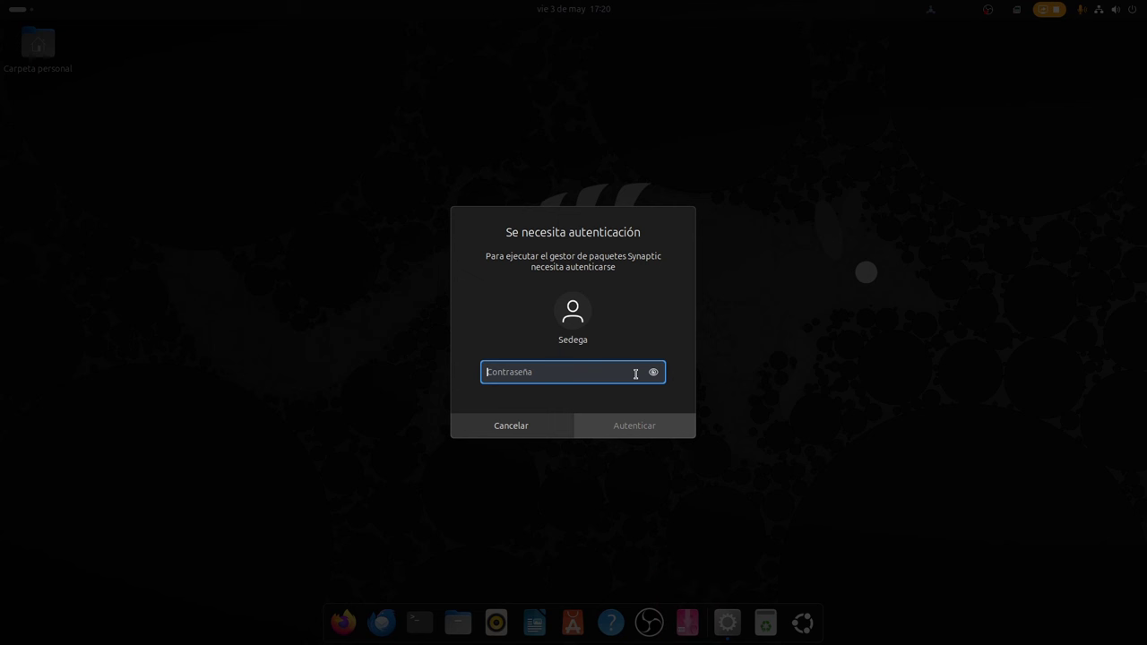
{"action": "type", "text": "••"}
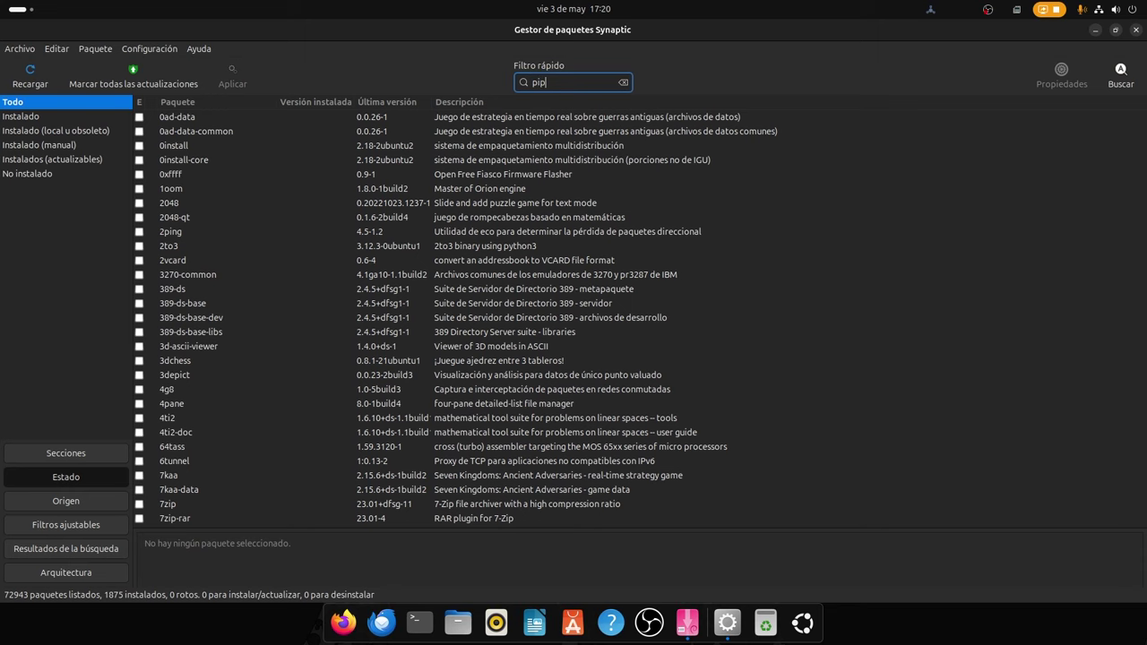
{"action": "type", "text": "ewire"}
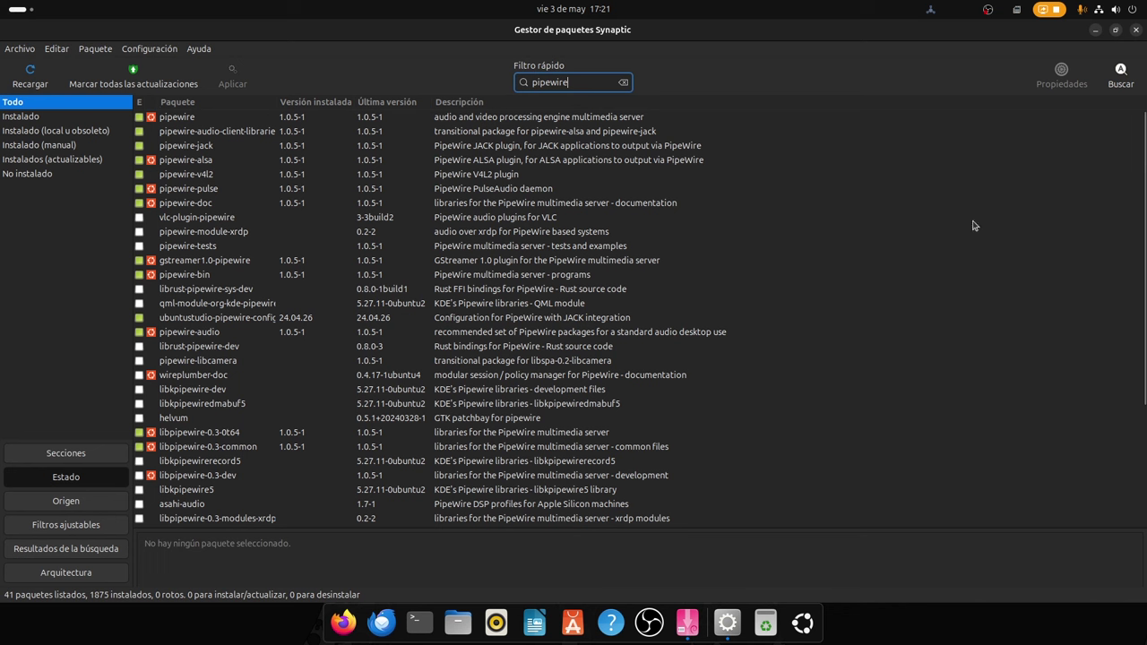
{"action": "left_click", "coordinate": [1137, 31]}
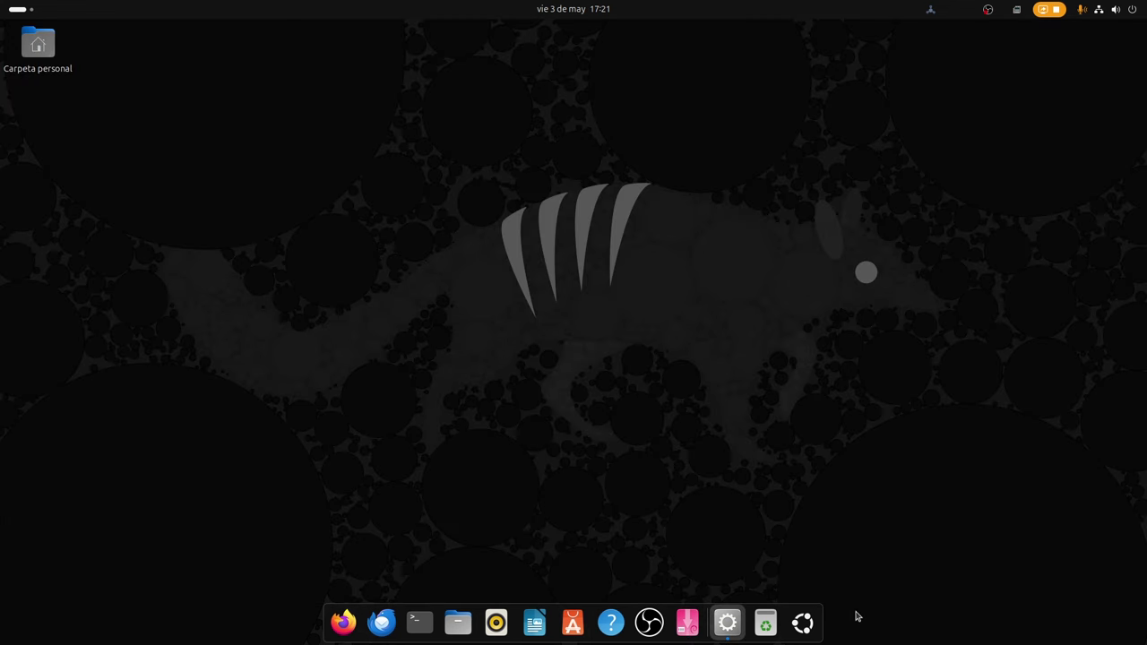
Step: Launch Ardour 8.4.0, open the recent session Prueba inicial, and reposition the session window slightly
{"action": "left_click", "coordinate": [806, 625]}
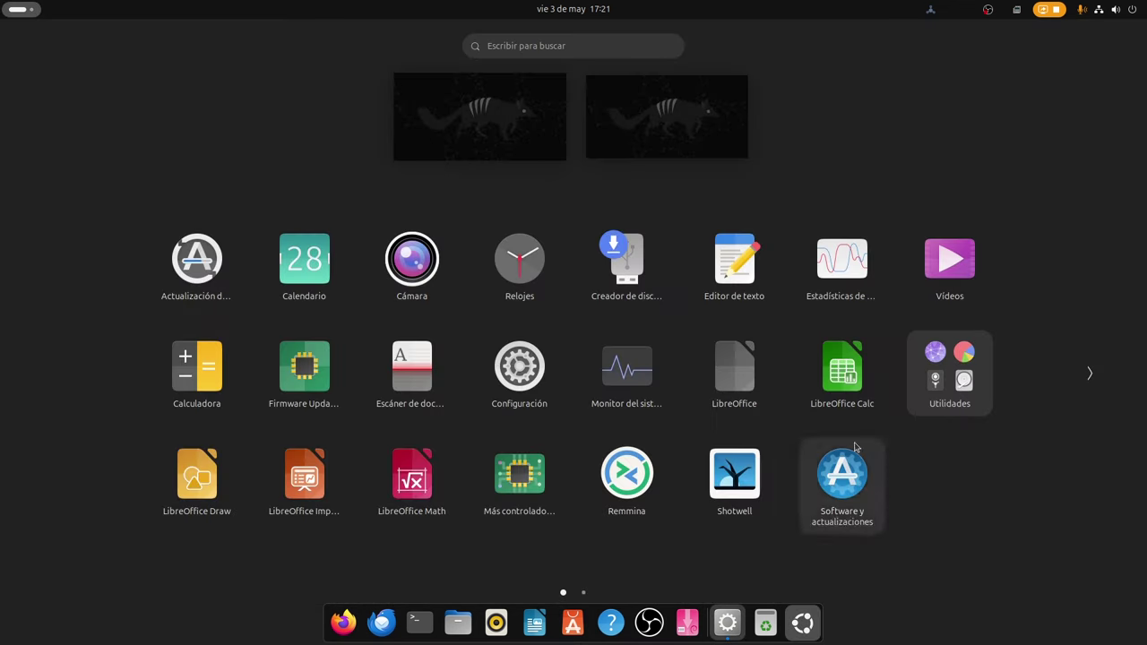
{"action": "scroll", "coordinate": [843, 483], "scroll_direction": "down", "scroll_amount": 1}
{"action": "left_click", "coordinate": [844, 269]}
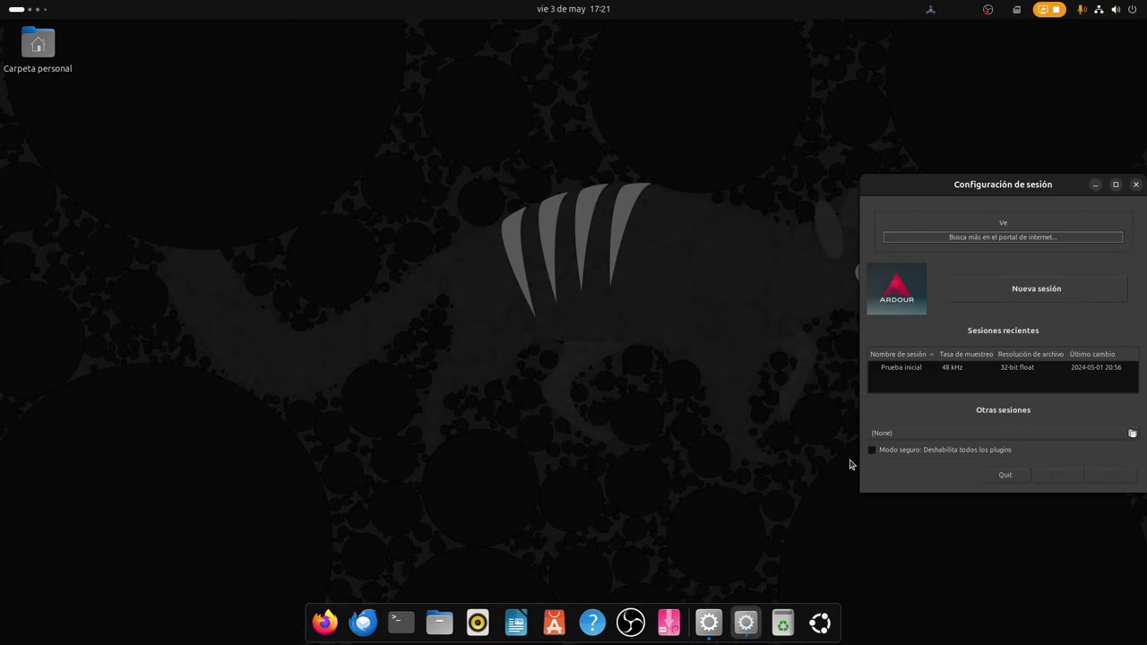
{"action": "left_click_drag", "start_coordinate": [920, 190], "coordinate": [634, 138]}
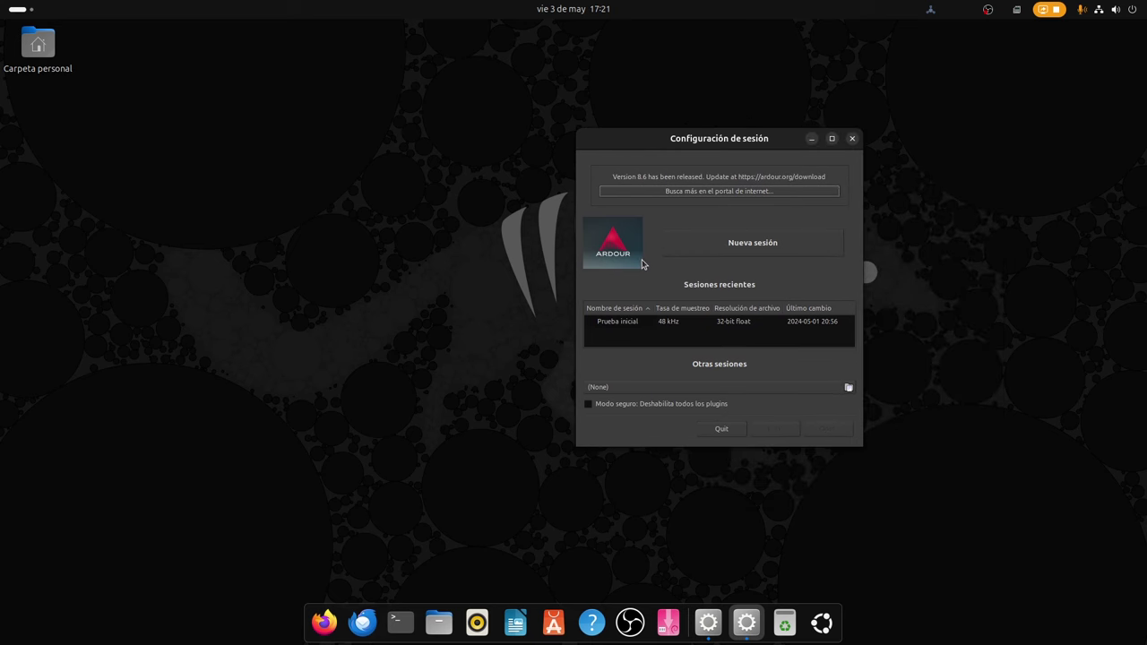
{"action": "left_click", "coordinate": [663, 322]}
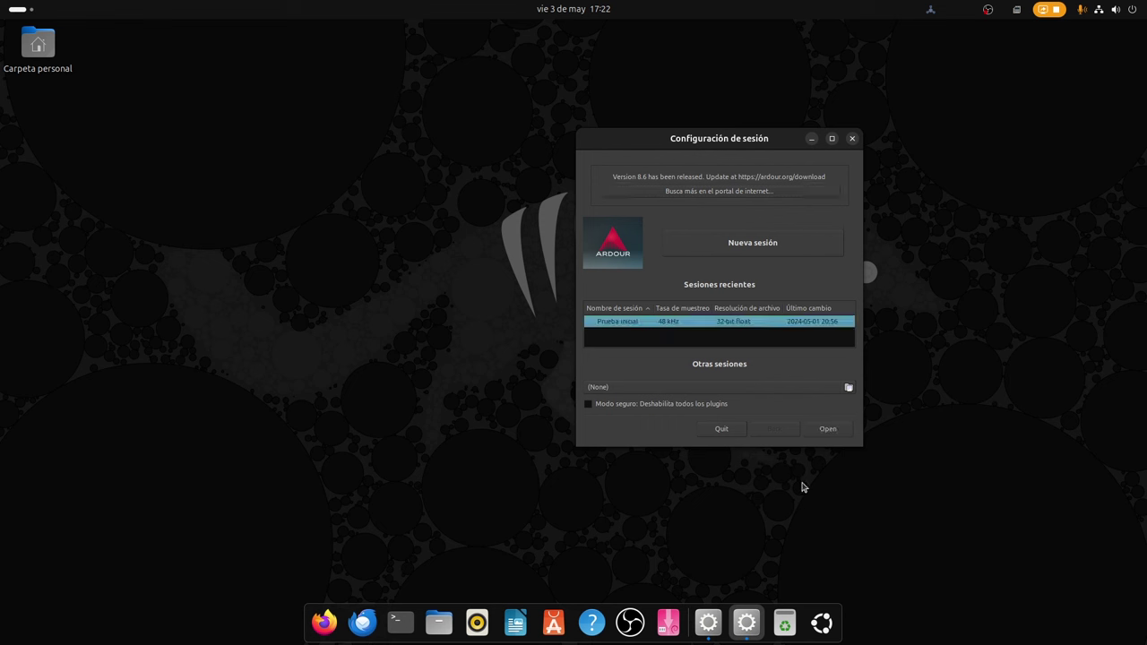
{"action": "left_click", "coordinate": [827, 430]}
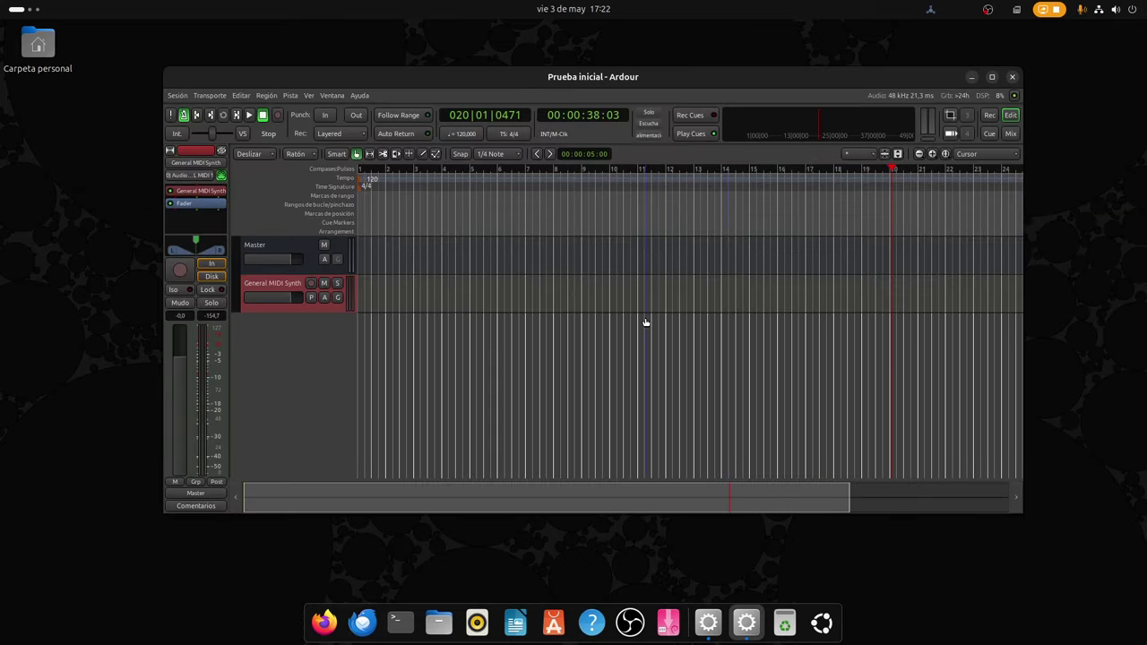
{"action": "mouse_move", "coordinate": [392, 81]}
{"action": "left_mouse_down"}
{"action": "mouse_move", "coordinate": [422, 108]}
{"action": "mouse_move", "coordinate": [371, 77]}
{"action": "left_mouse_up"}
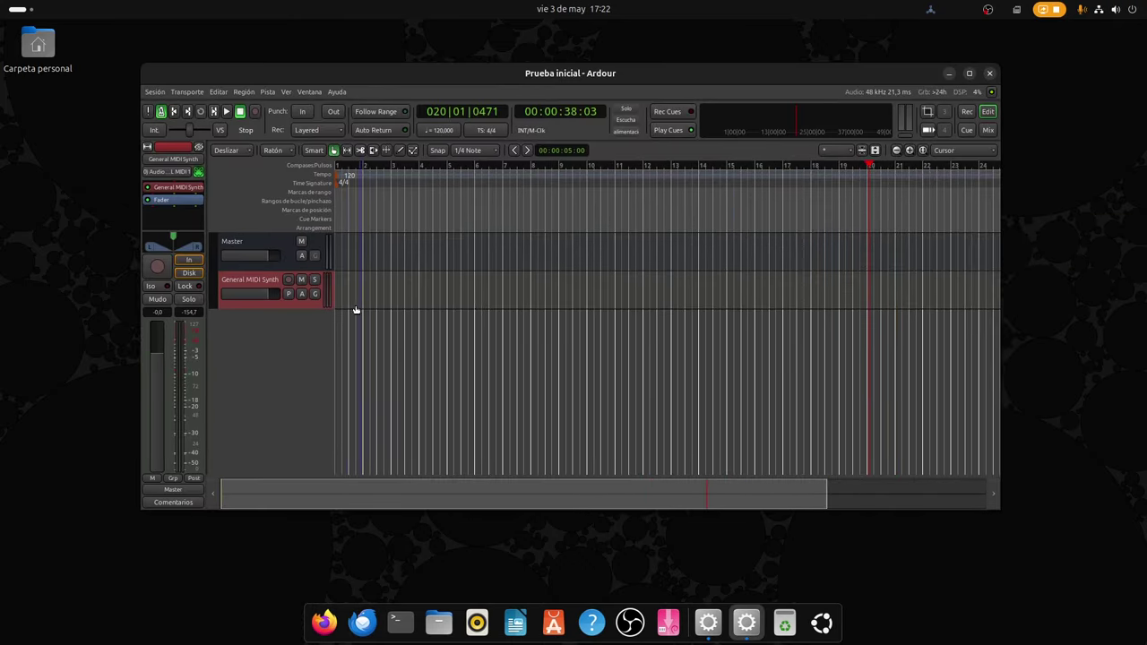
Step: Check Ardour's version information and look at the installed plugins in the plugin manager, closing both windows
{"action": "left_click", "coordinate": [338, 93]}
{"action": "left_click", "coordinate": [350, 186]}
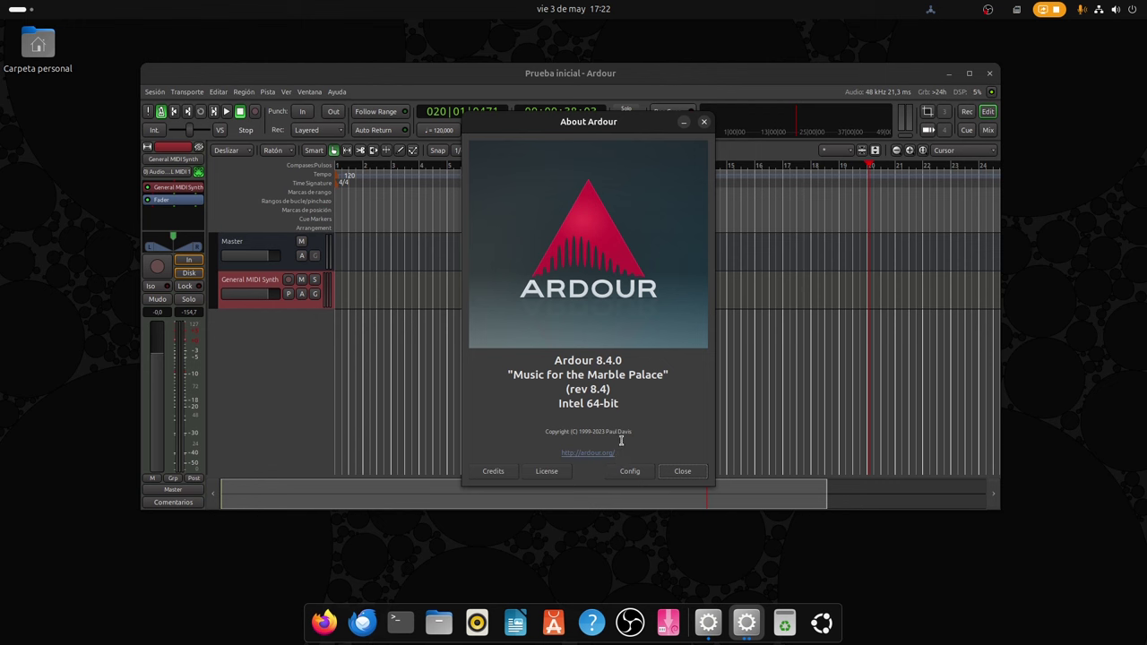
{"action": "left_click", "coordinate": [683, 471]}
{"action": "left_click", "coordinate": [309, 91]}
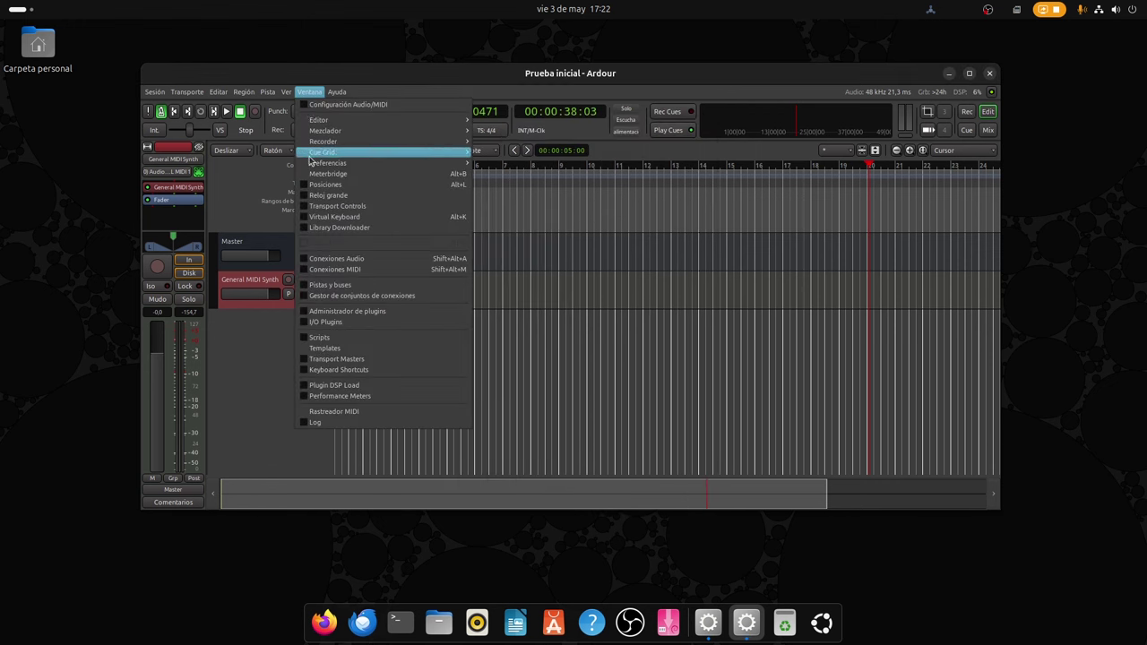
{"action": "left_click", "coordinate": [333, 311]}
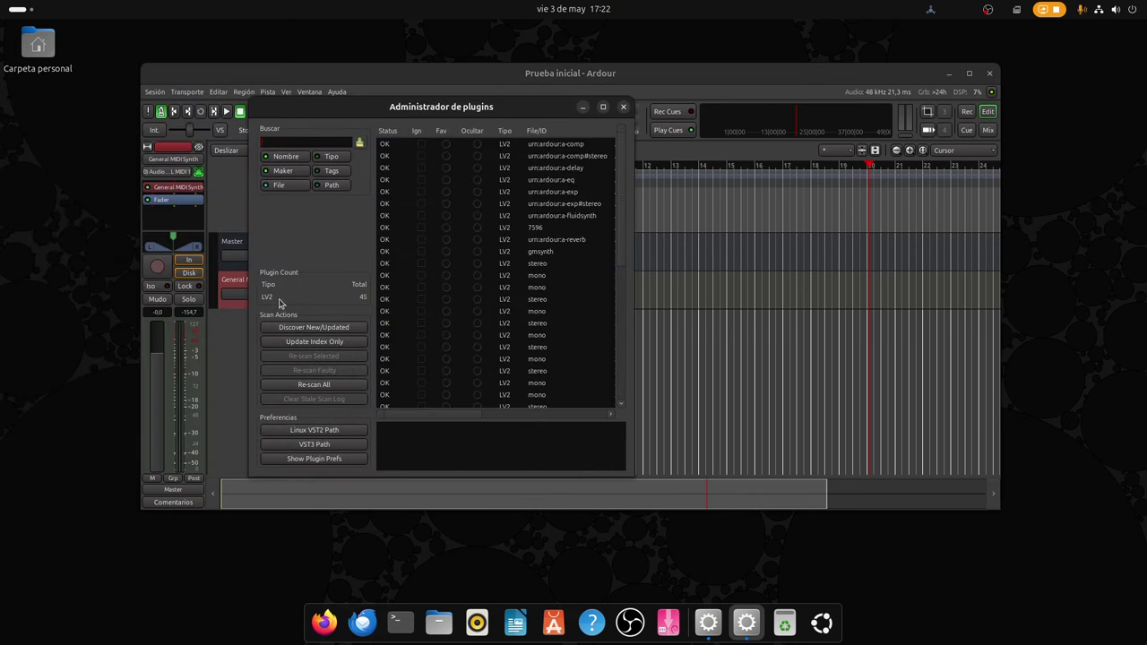
{"action": "left_click", "coordinate": [623, 107]}
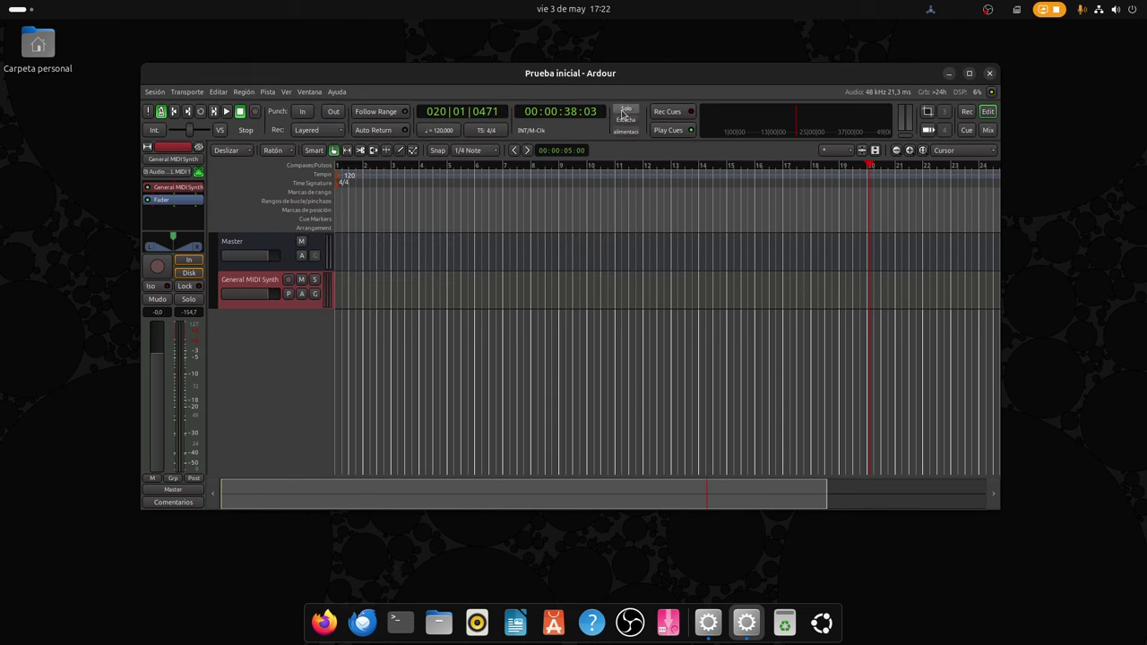
Step: Enlarge the General MIDI Synth track's height, look through its available instrument patches, and close the patch selector
{"action": "left_click_drag", "start_coordinate": [299, 304], "coordinate": [318, 451]}
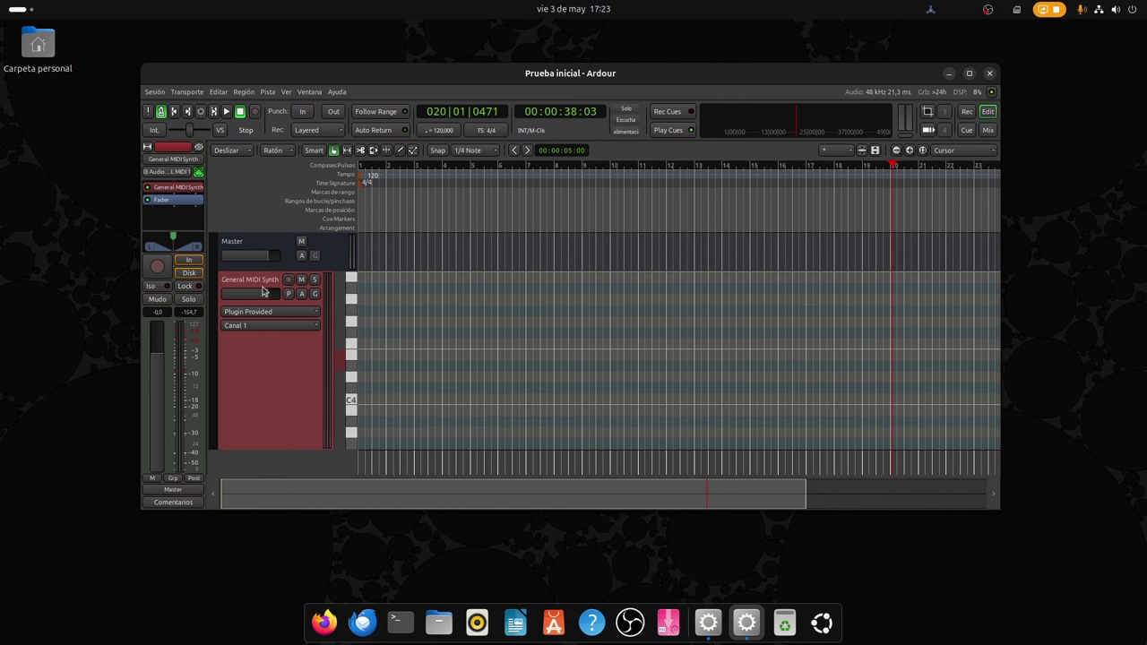
{"action": "right_click", "coordinate": [279, 368]}
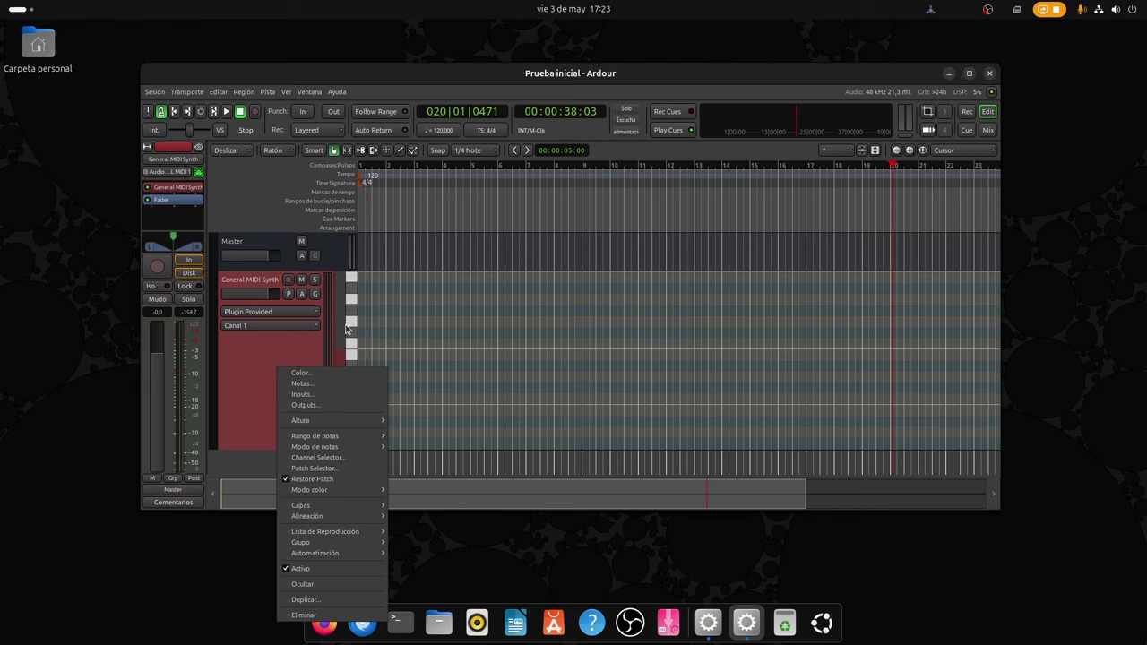
{"action": "left_click", "coordinate": [314, 469]}
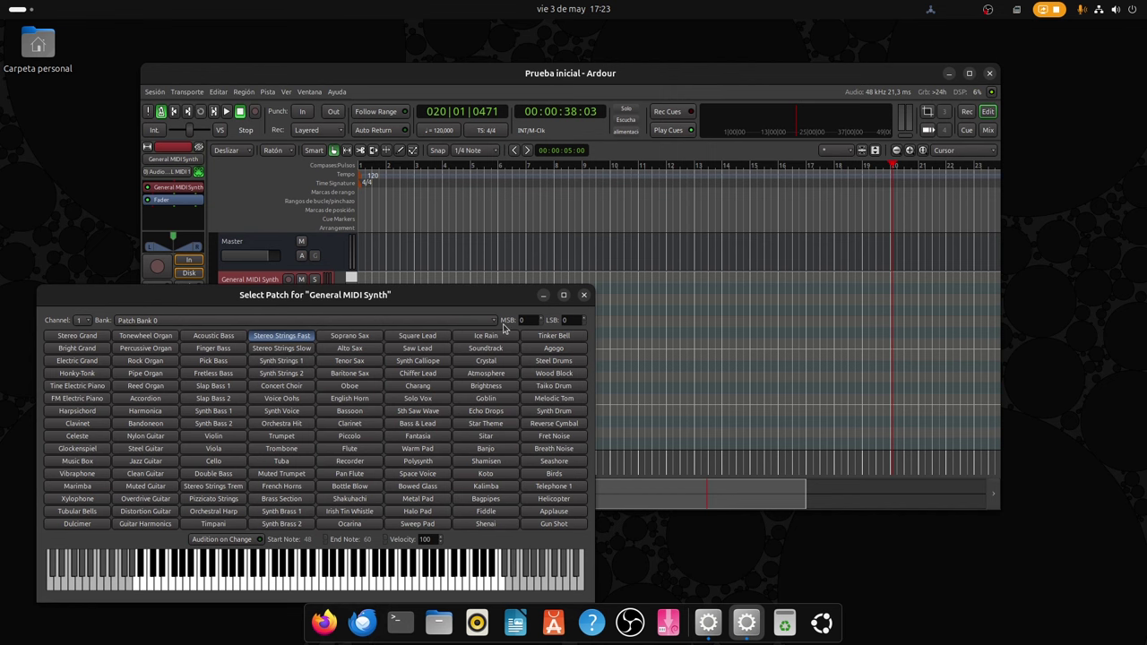
{"action": "left_click", "coordinate": [585, 296]}
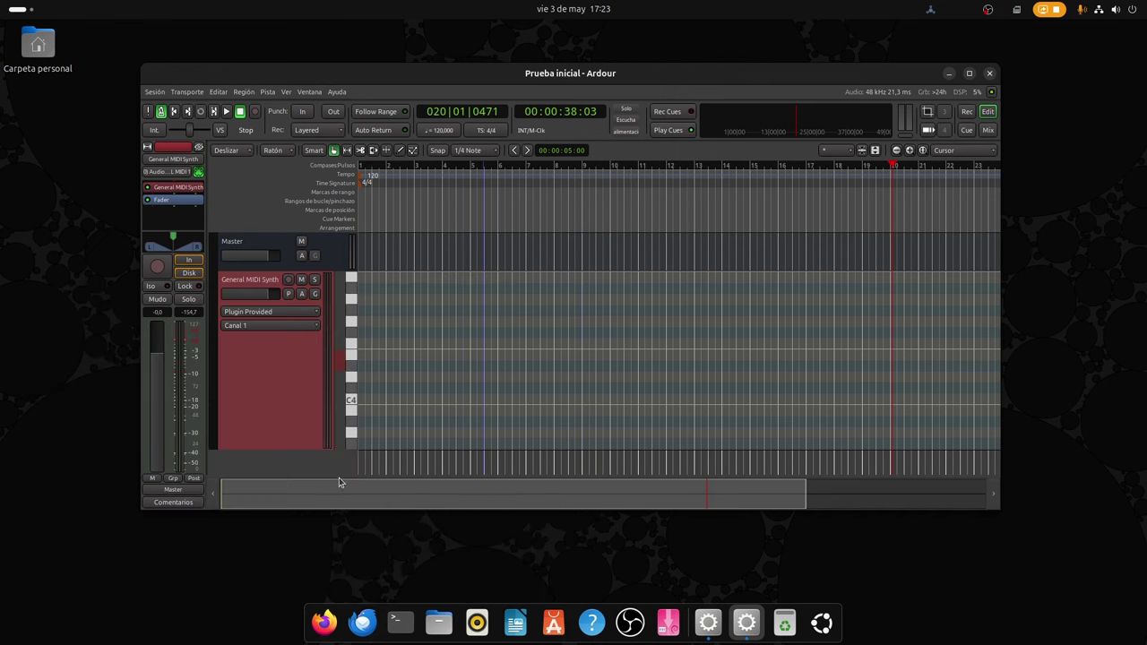
Step: Play a few notes on the General MIDI Synth track's piano keyboard to test its sound
{"action": "left_click", "coordinate": [345, 409]}
{"action": "left_click", "coordinate": [348, 377]}
{"action": "left_click_drag", "start_coordinate": [347, 376], "coordinate": [361, 412]}
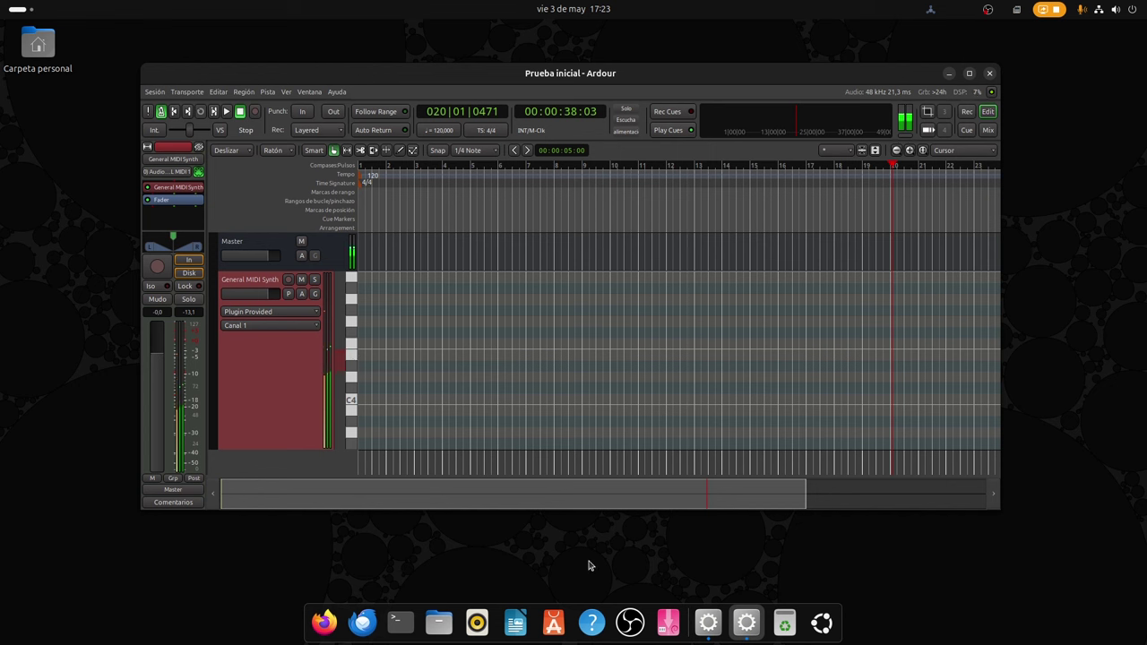
{"action": "left_click", "coordinate": [811, 553]}
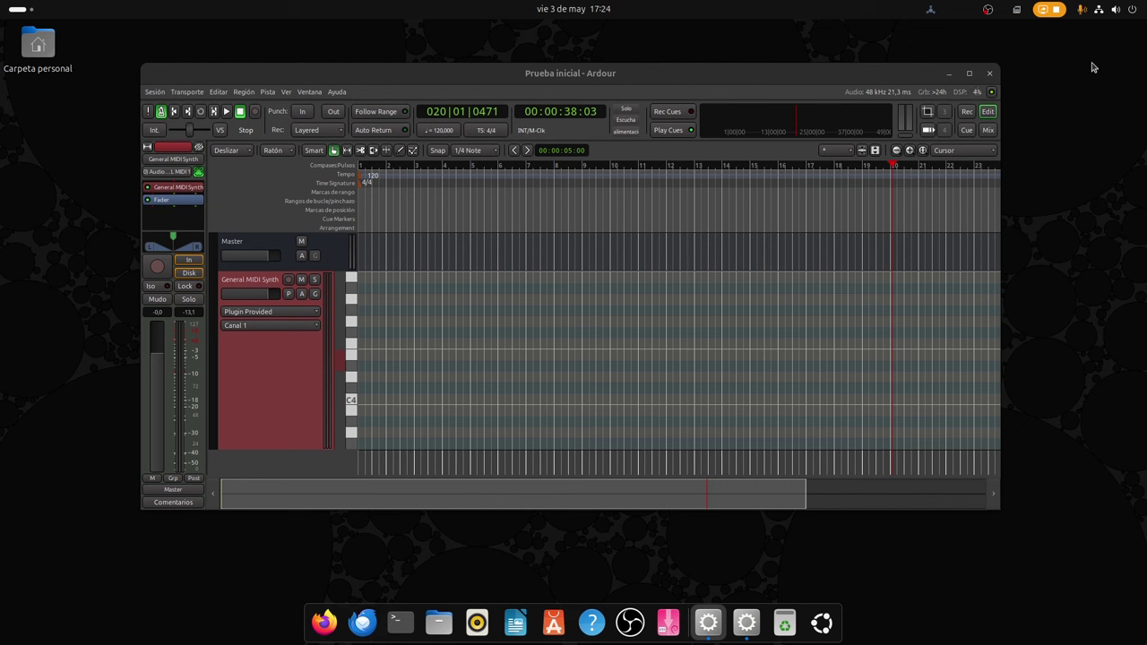
Step: Switch to the qpwgraph patchbay and reposition the ardour and AT2020 USB nodes to make their connections easier to follow
{"action": "left_click", "coordinate": [959, 10]}
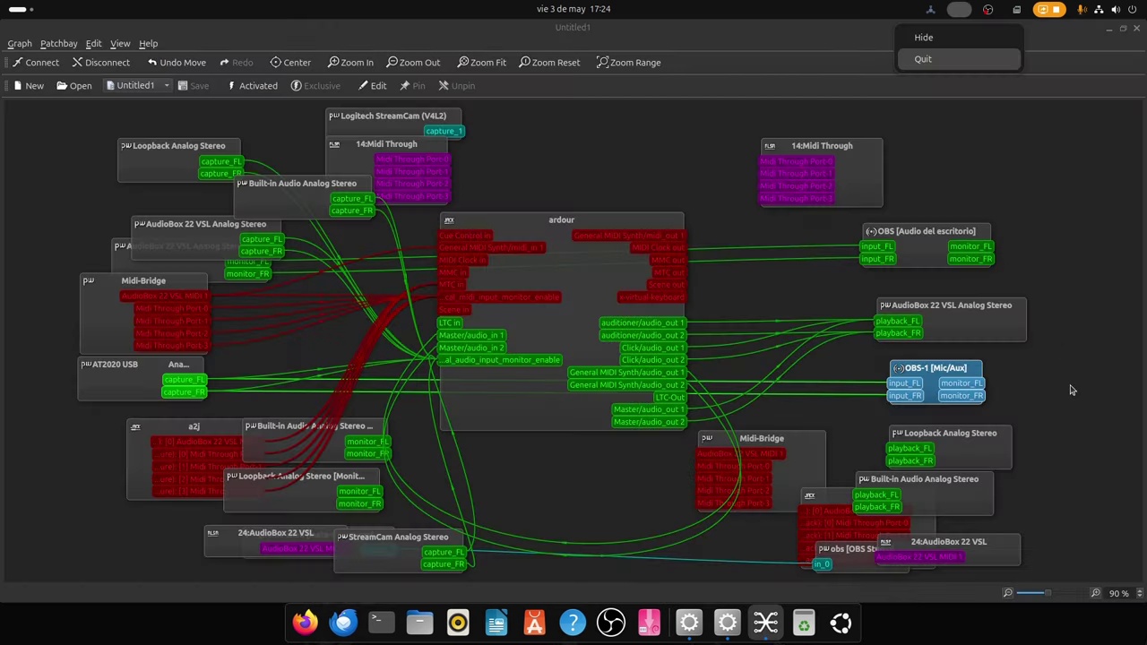
{"action": "left_click", "coordinate": [545, 222]}
{"action": "left_click_drag", "start_coordinate": [497, 222], "coordinate": [527, 230]}
{"action": "left_click_drag", "start_coordinate": [100, 384], "coordinate": [80, 436]}
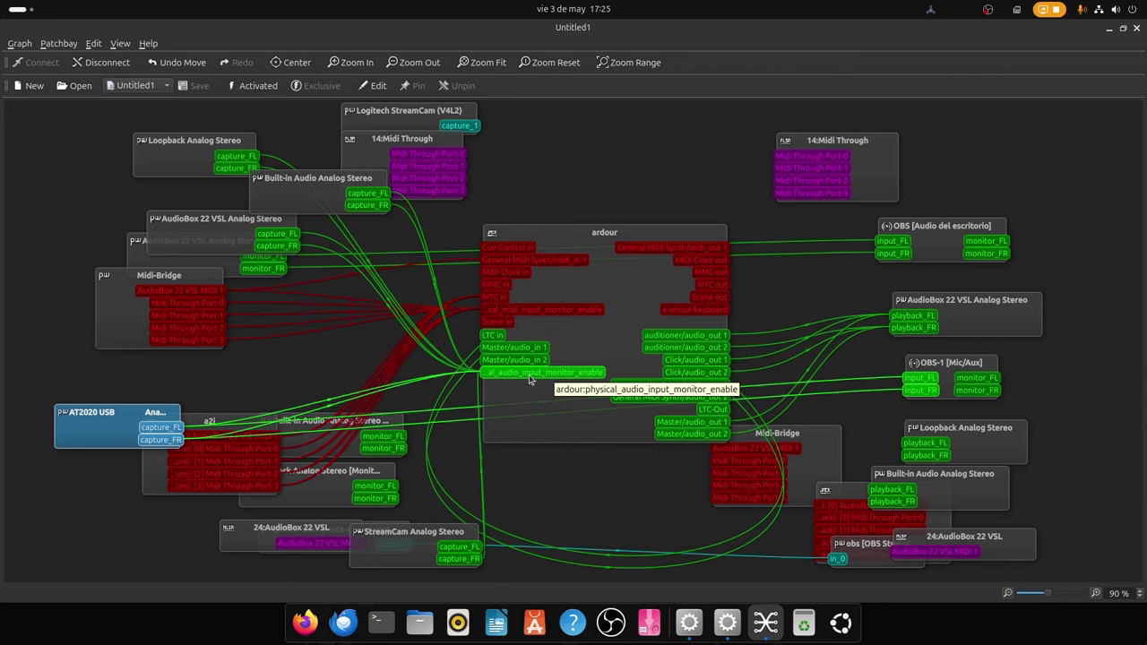
Step: Move the Built-in Audio Analog Stereo capture node beside Midi-Bridge and disconnect its ports from ardour
{"action": "left_click_drag", "start_coordinate": [298, 192], "coordinate": [124, 325]}
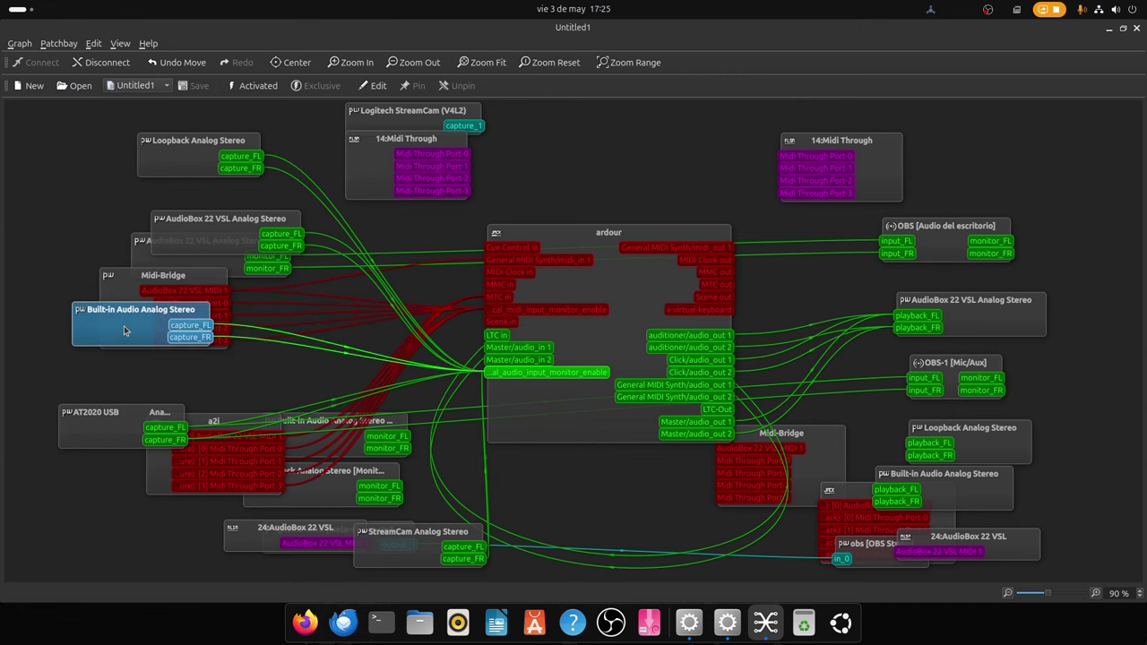
{"action": "right_click", "coordinate": [127, 335]}
{"action": "left_click", "coordinate": [143, 354]}
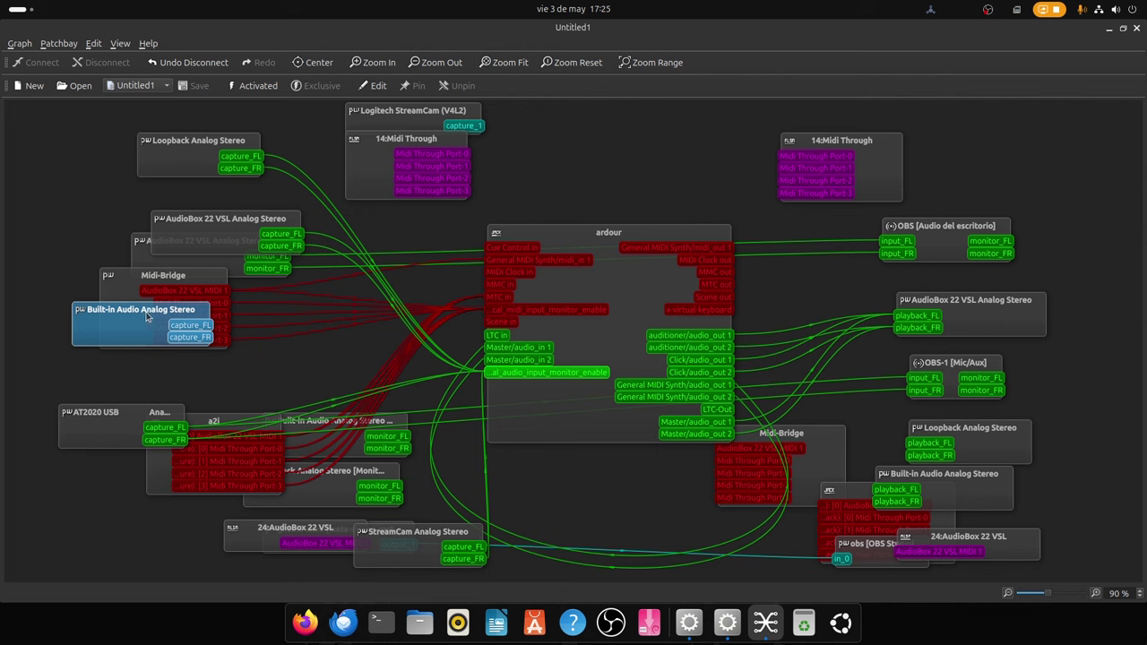
Step: Move the AudioBox 22 VSL Analog Stereo capture node outward, disconnect it from ardour, and place the Built-in Audio capture node over Midi-Bridge
{"action": "left_click_drag", "start_coordinate": [186, 235], "coordinate": [145, 222]}
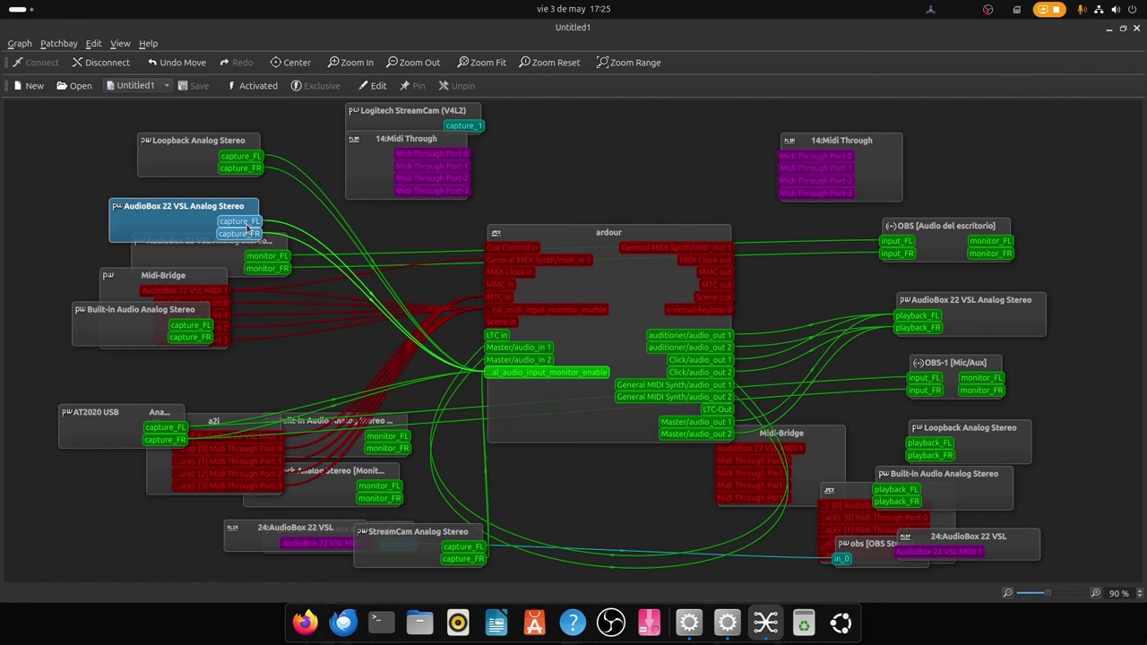
{"action": "left_click_drag", "start_coordinate": [172, 227], "coordinate": [145, 222]}
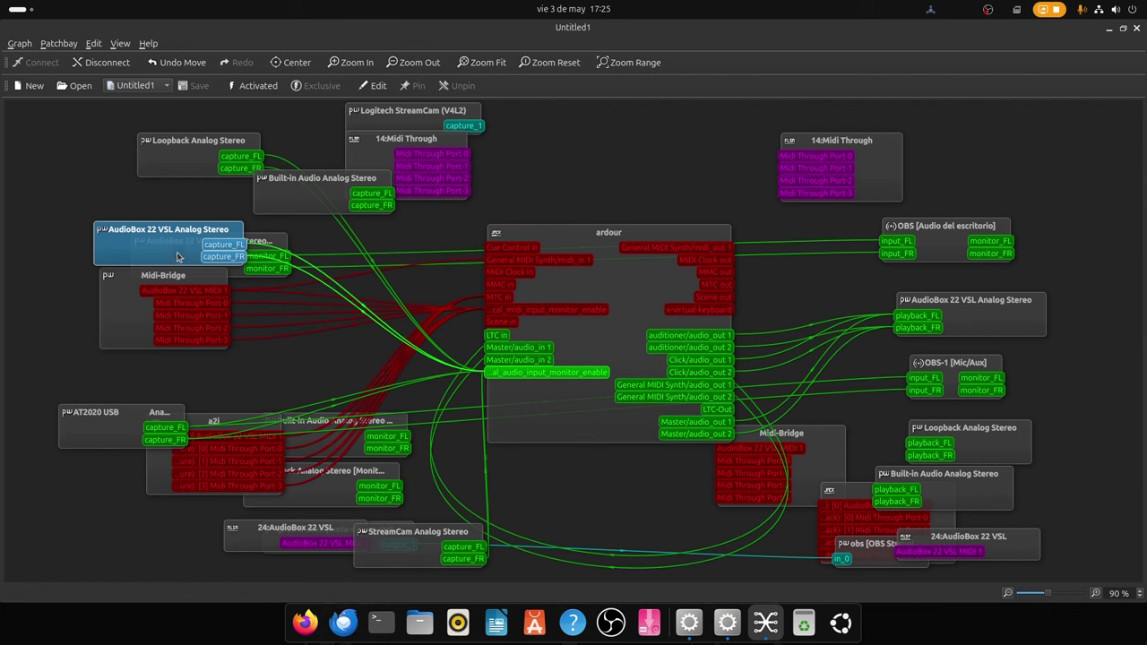
{"action": "left_click_drag", "start_coordinate": [155, 244], "coordinate": [125, 233]}
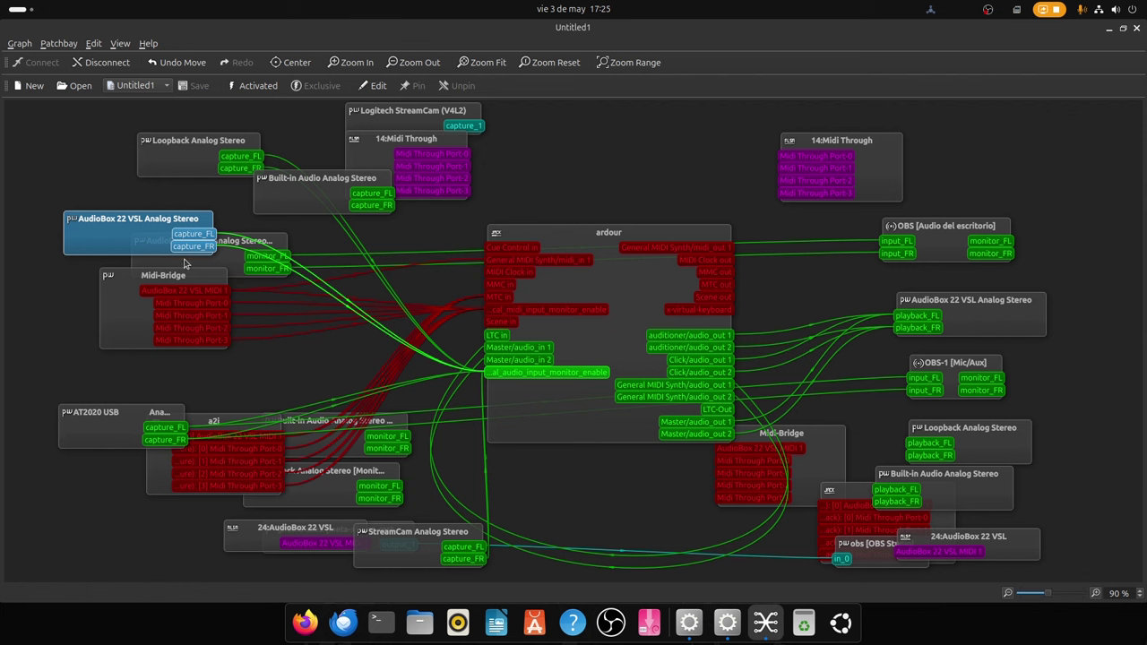
{"action": "right_click", "coordinate": [139, 248]}
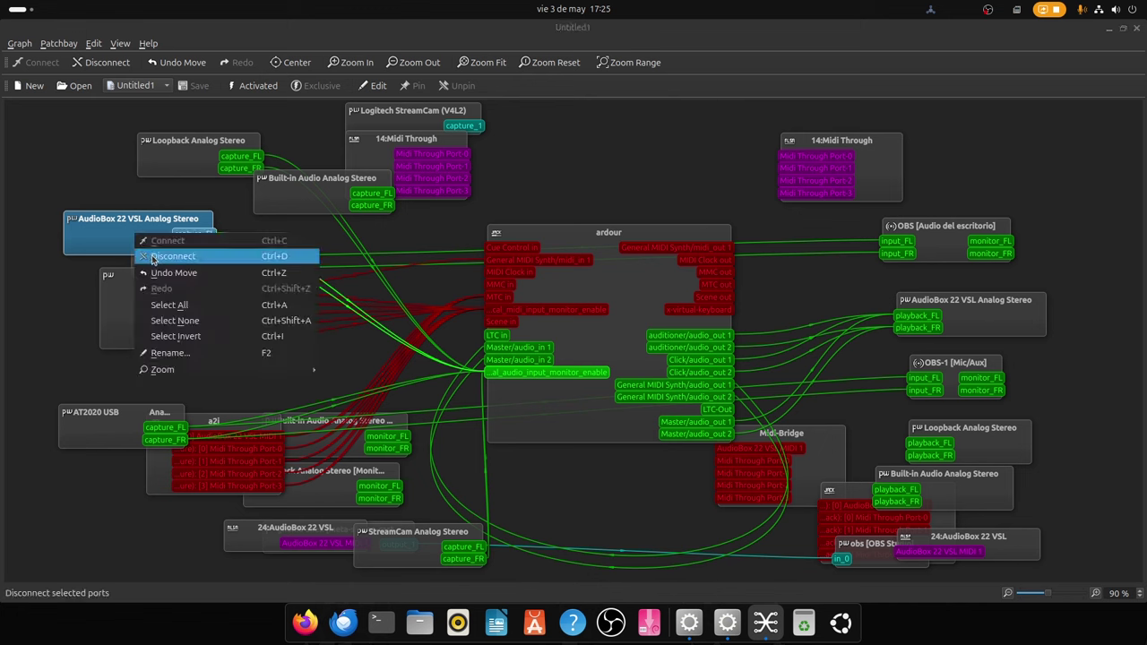
{"action": "left_click", "coordinate": [152, 259]}
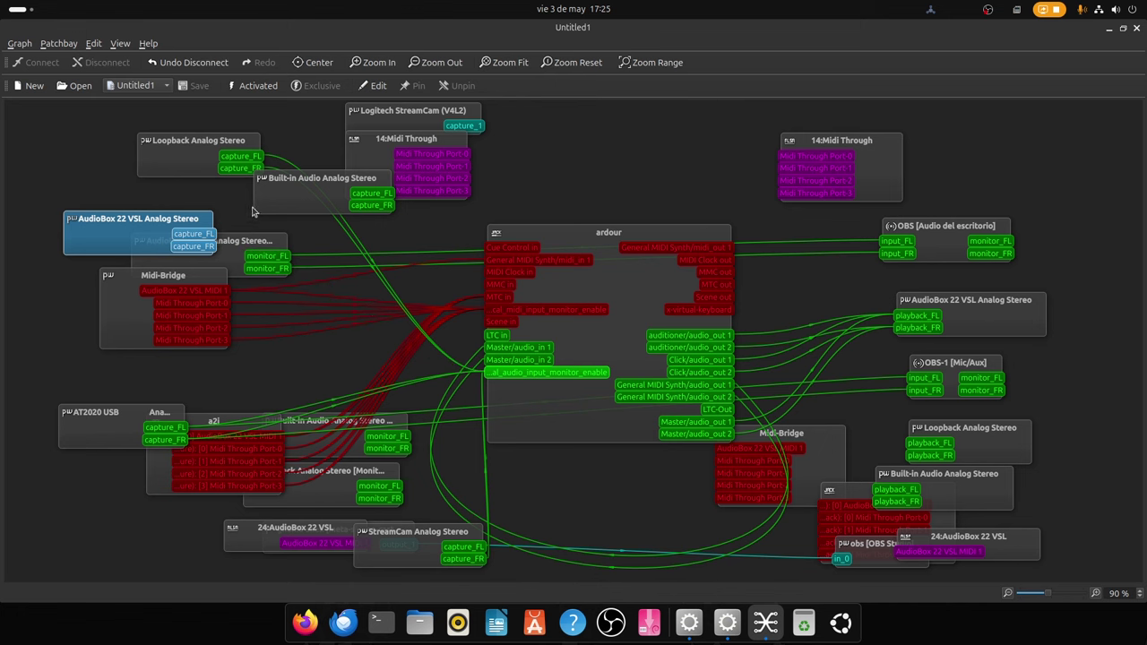
{"action": "left_click_drag", "start_coordinate": [275, 198], "coordinate": [101, 326]}
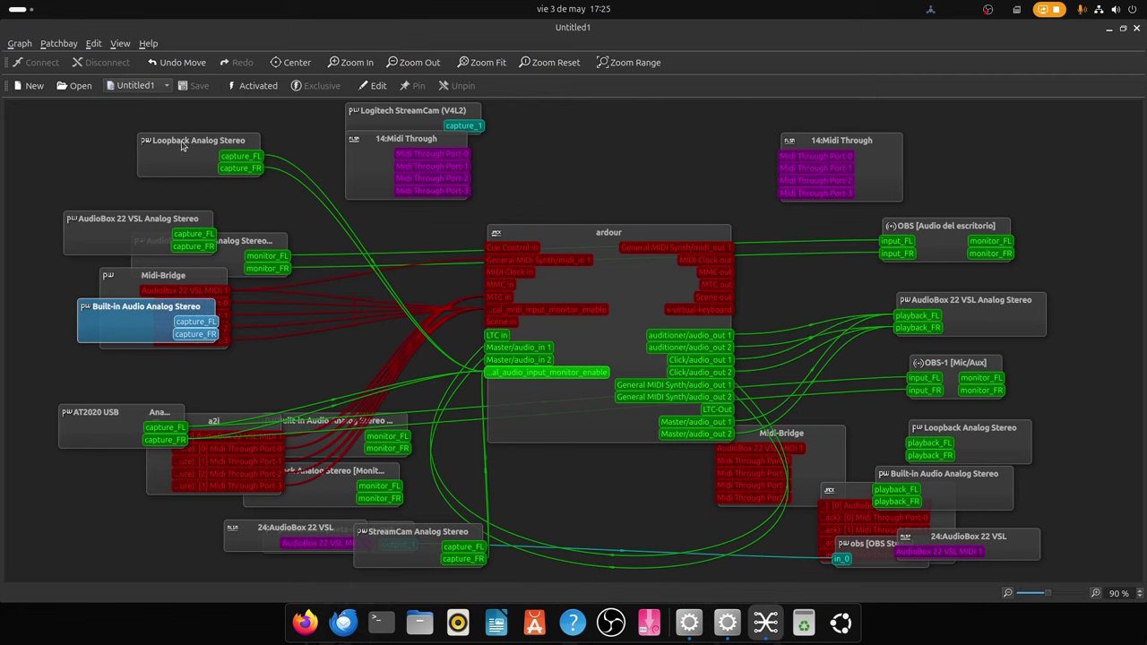
Step: Spread out the Loopback and AudioBox 22 VSL capture nodes, move StreamCam Analog Stereo above AT2020 USB, and disconnect StreamCam from ardour
{"action": "left_click_drag", "start_coordinate": [188, 158], "coordinate": [152, 183]}
{"action": "left_click_drag", "start_coordinate": [141, 235], "coordinate": [231, 235]}
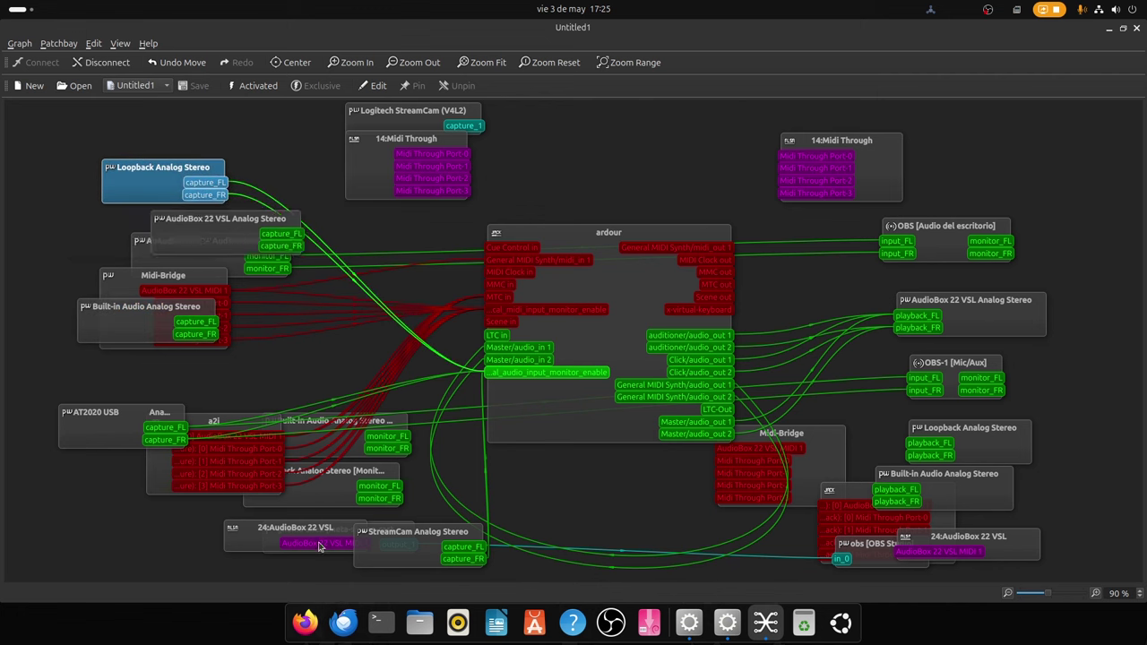
{"action": "left_click_drag", "start_coordinate": [371, 537], "coordinate": [119, 368]}
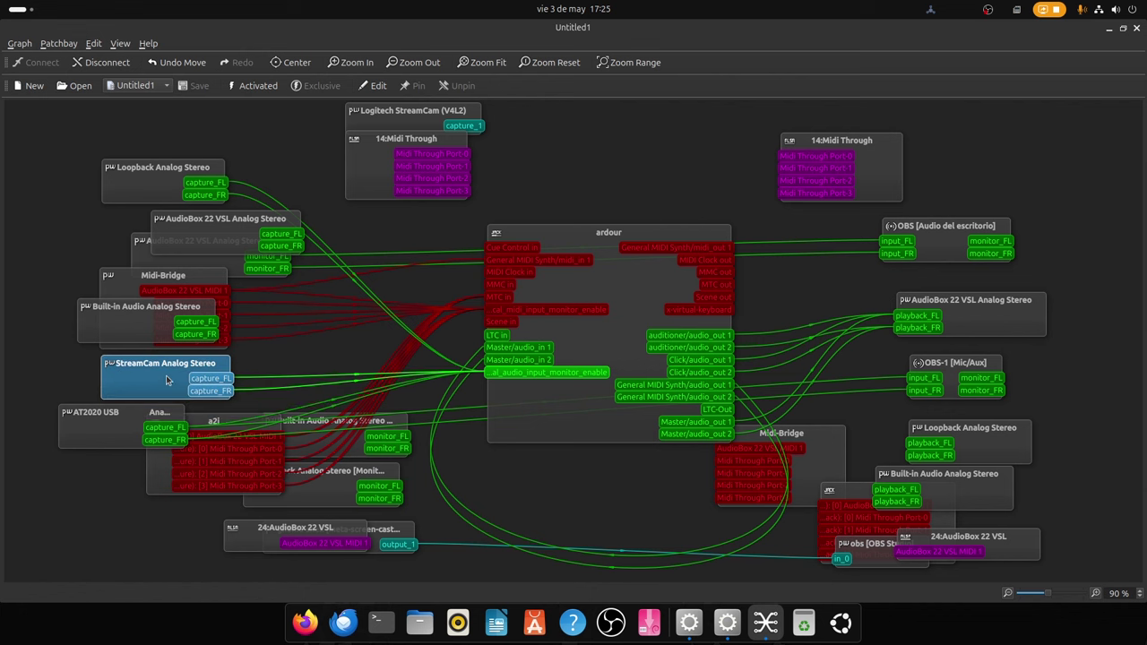
{"action": "right_click", "coordinate": [169, 379]}
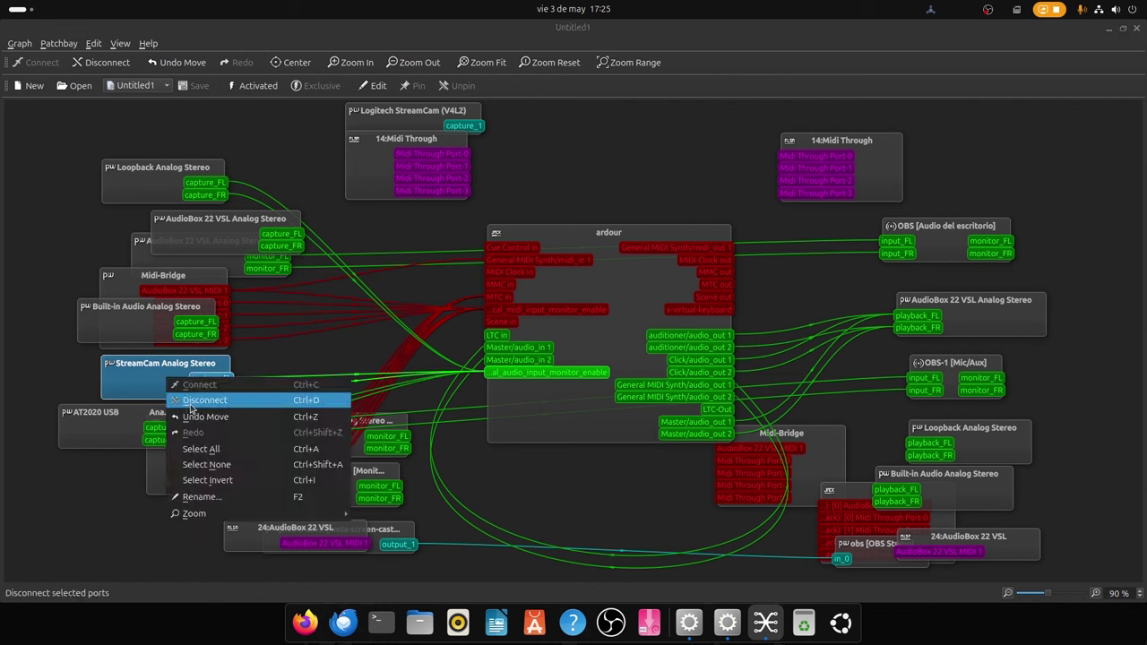
{"action": "left_click", "coordinate": [190, 408]}
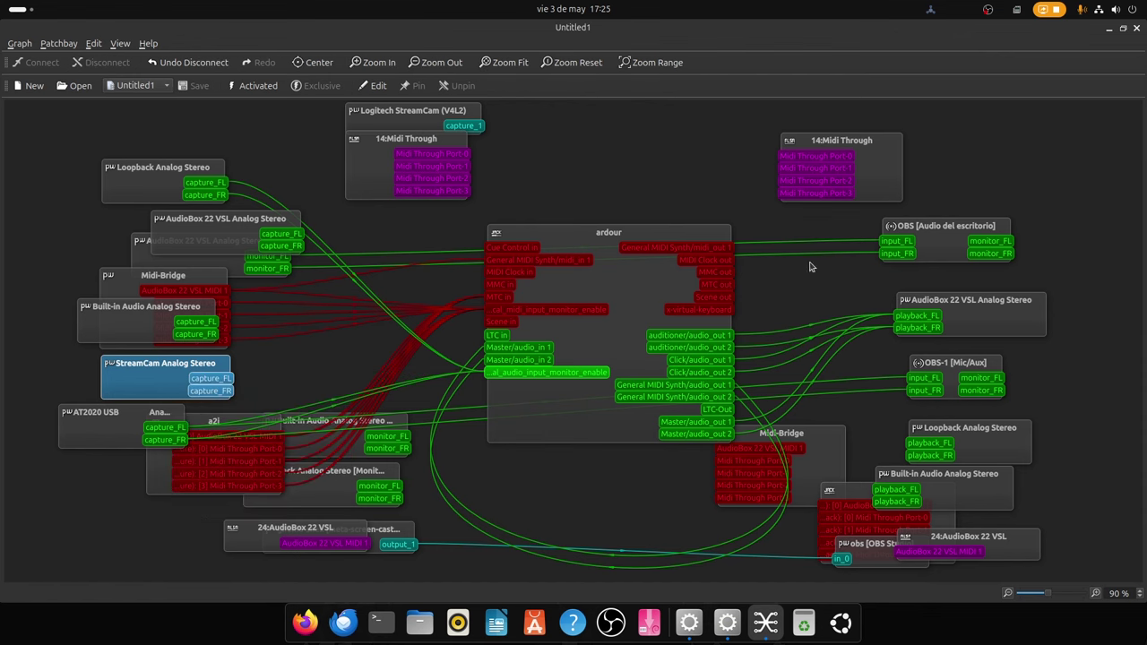
Step: Move the ardour node higher, Midi-Bridge below the Built-in Audio capture node, and the AudioBox 22 VSL playback node slightly to expose their connections
{"action": "left_click_drag", "start_coordinate": [586, 271], "coordinate": [578, 214]}
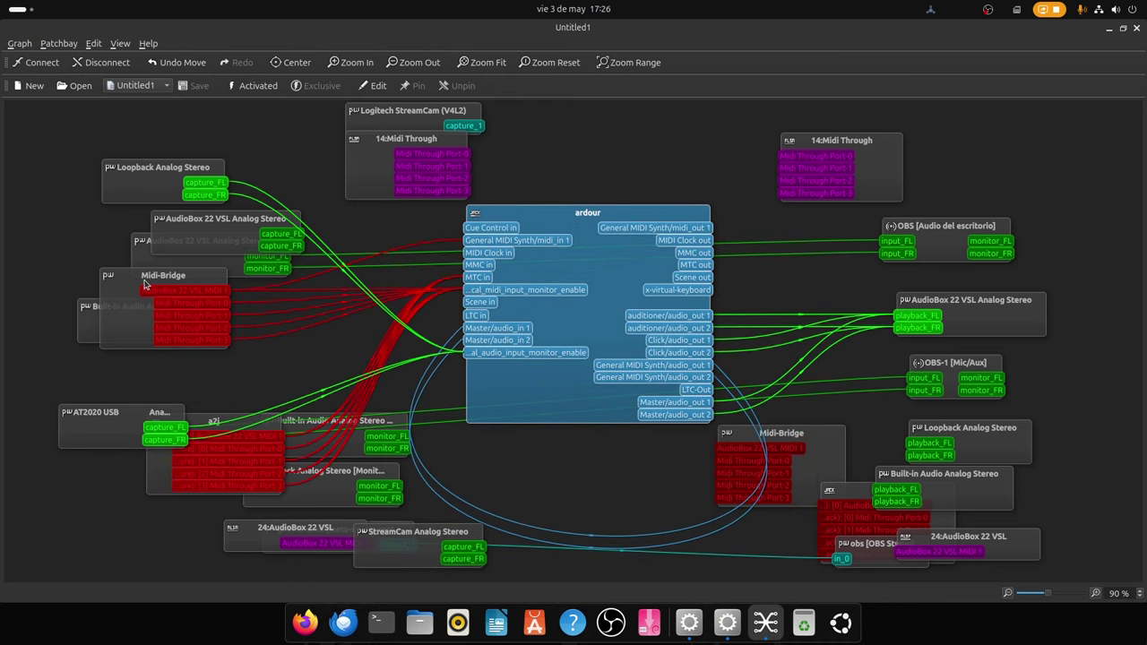
{"action": "left_click_drag", "start_coordinate": [141, 282], "coordinate": [96, 329]}
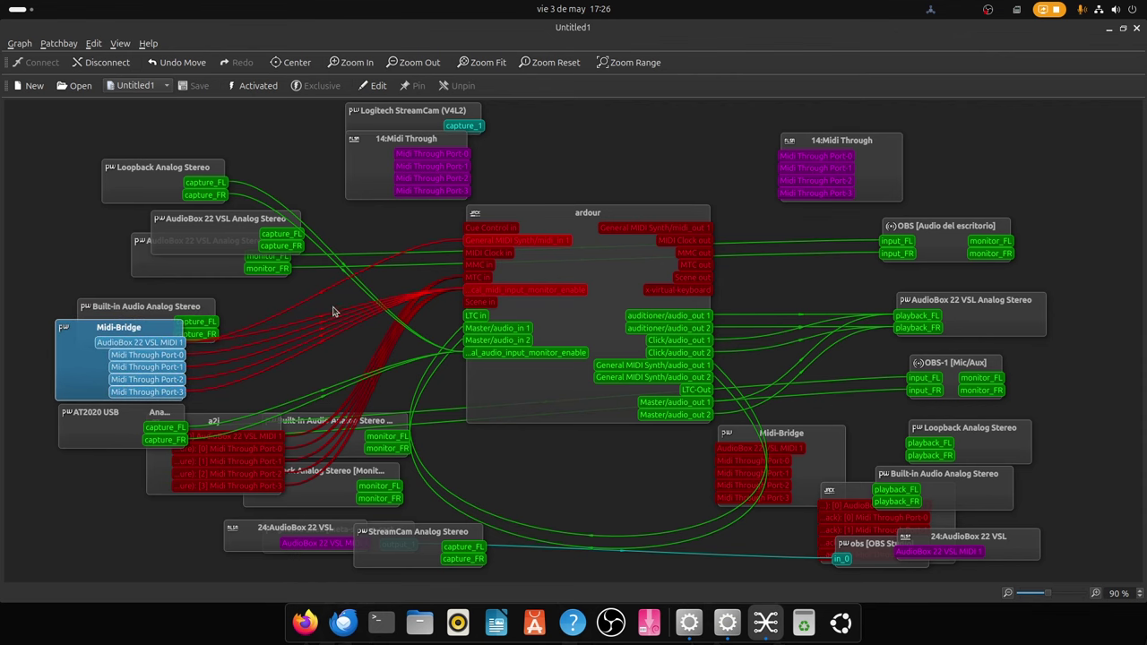
{"action": "left_click_drag", "start_coordinate": [554, 215], "coordinate": [532, 198]}
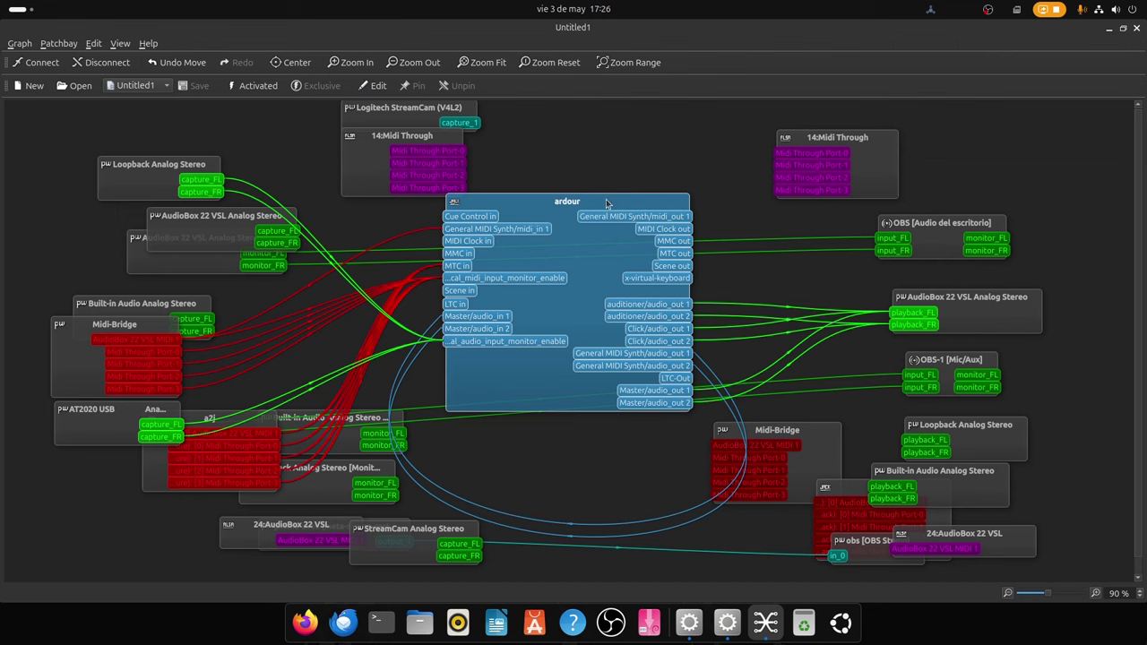
{"action": "left_click_drag", "start_coordinate": [544, 202], "coordinate": [525, 158]}
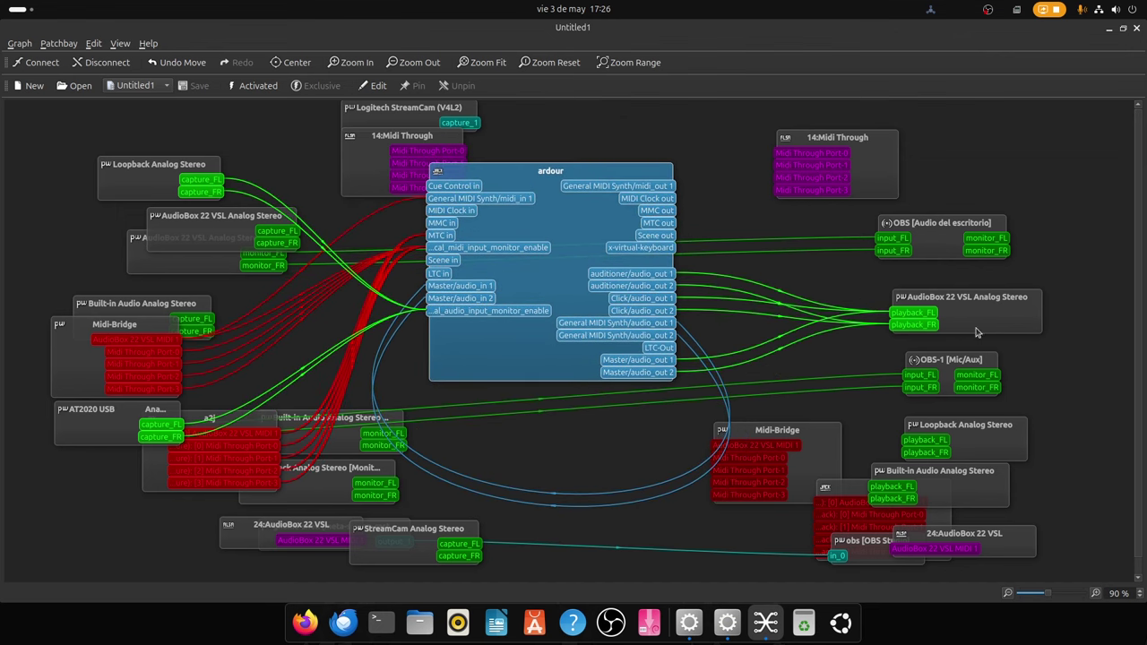
{"action": "mouse_move", "coordinate": [971, 314]}
{"action": "left_mouse_down"}
{"action": "mouse_move", "coordinate": [956, 297]}
{"action": "mouse_move", "coordinate": [967, 315]}
{"action": "left_mouse_up"}
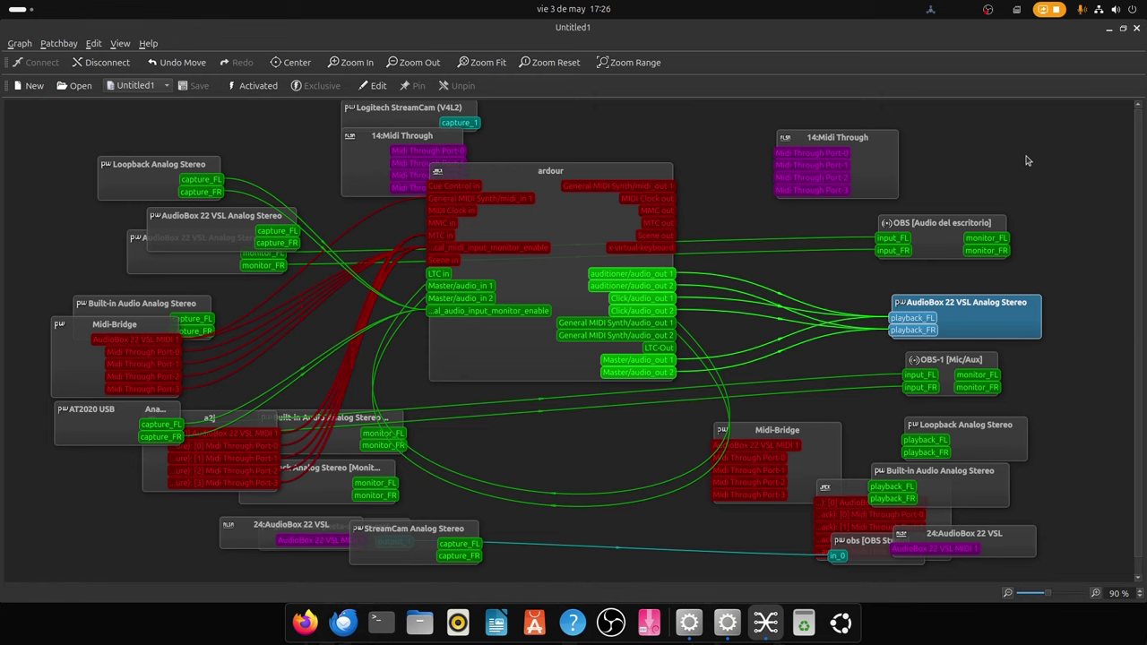
Step: Close the qpwgraph patchbay and quit the Prueba initial session in Ardour
{"action": "left_click", "coordinate": [1137, 30]}
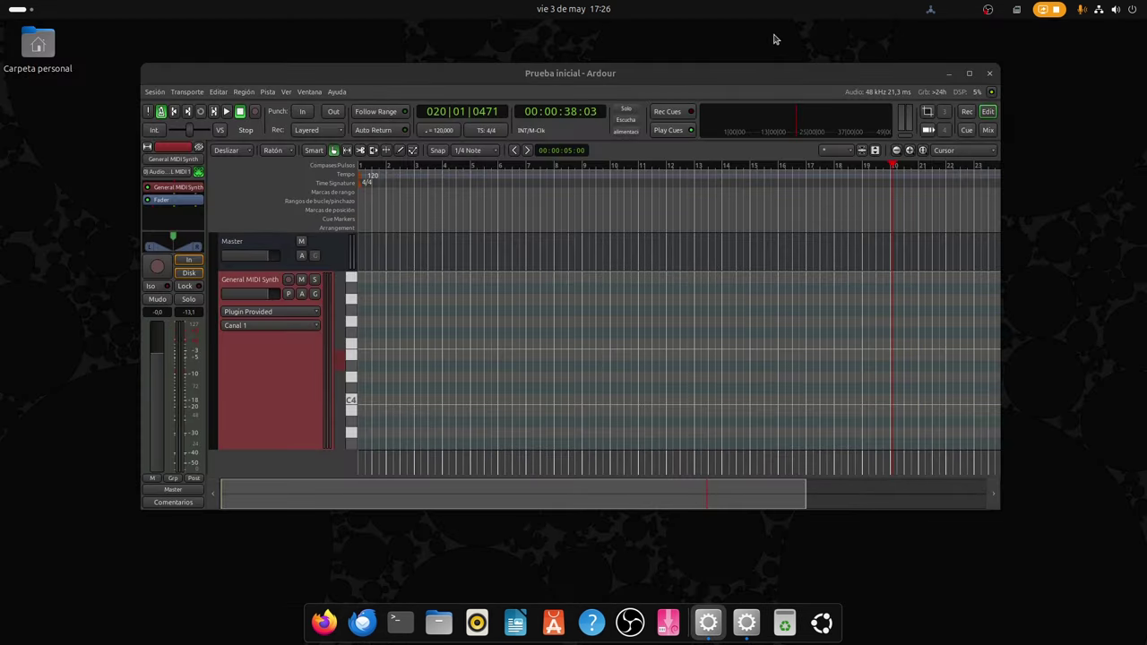
{"action": "left_click_drag", "start_coordinate": [774, 81], "coordinate": [811, 105]}
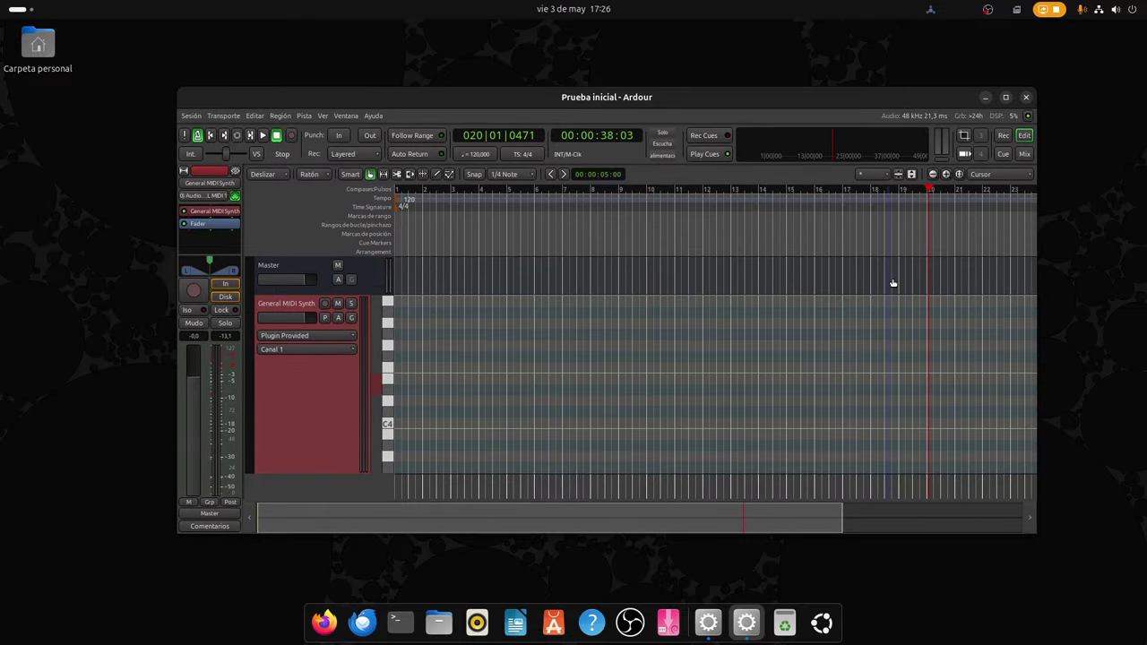
{"action": "left_click", "coordinate": [1026, 96]}
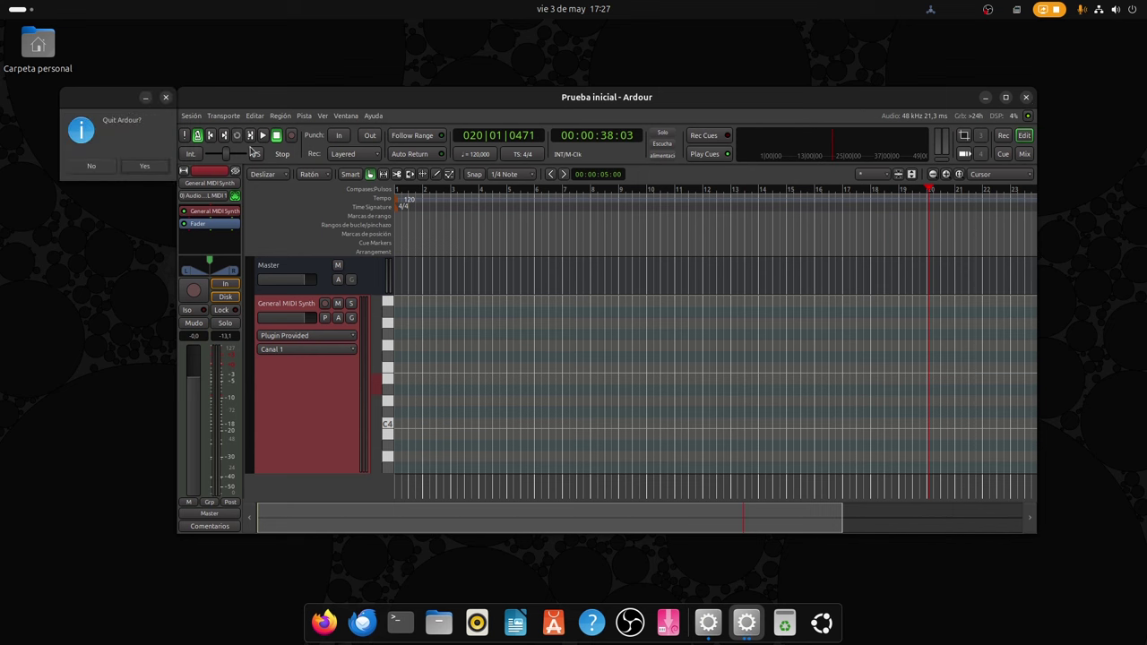
{"action": "left_click", "coordinate": [151, 168]}
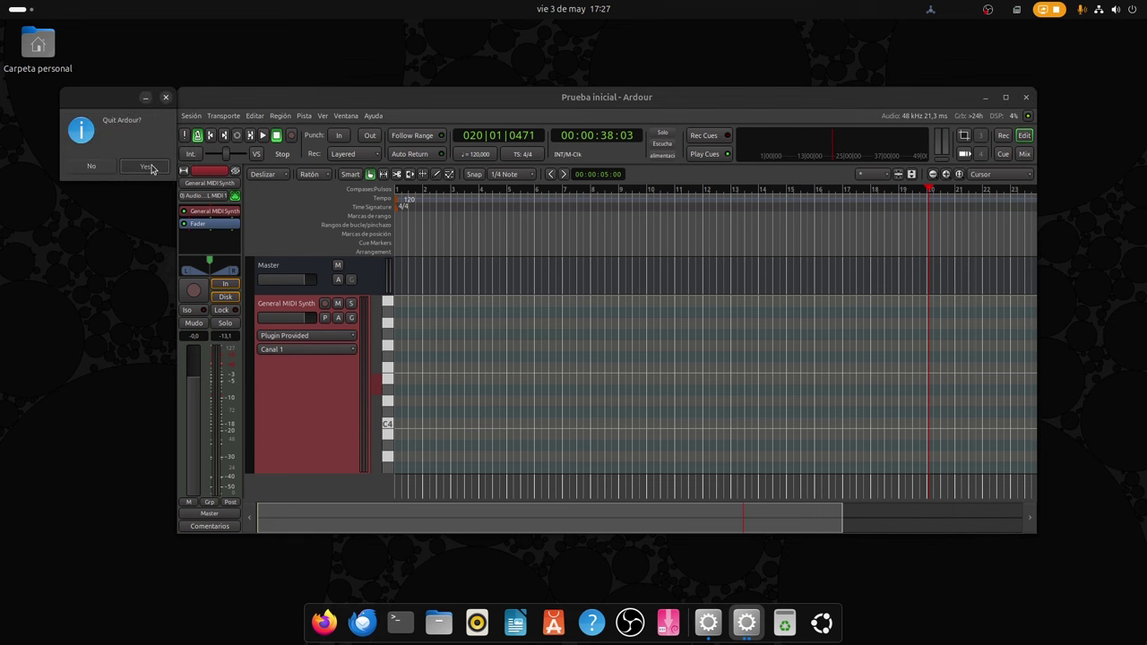